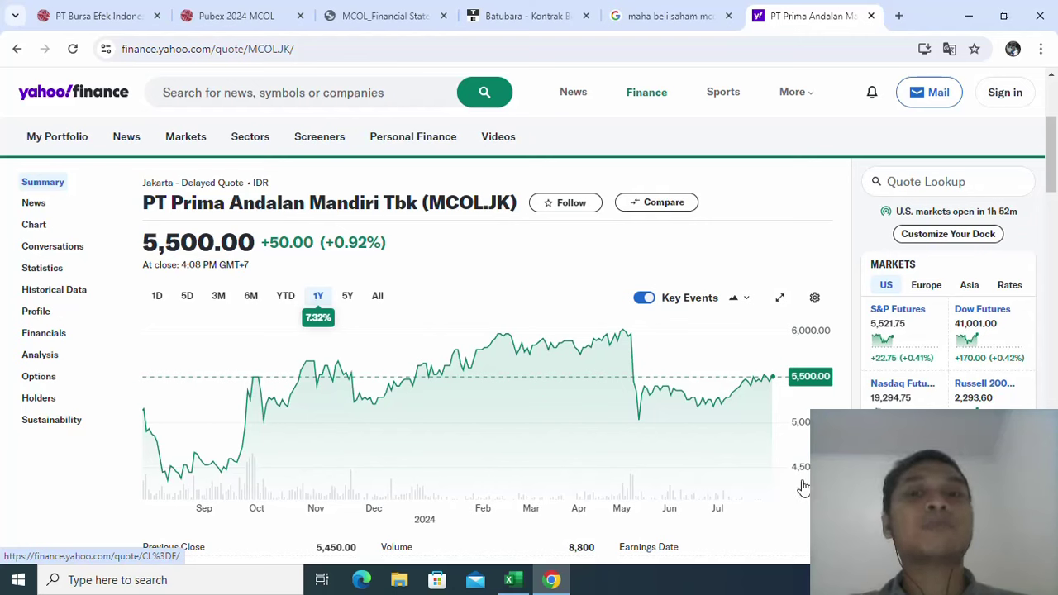
Check the one-year MCOL share price chart and the coal futures price, and switch to the MCOL sheet in Excel
mouse_move(702, 501)
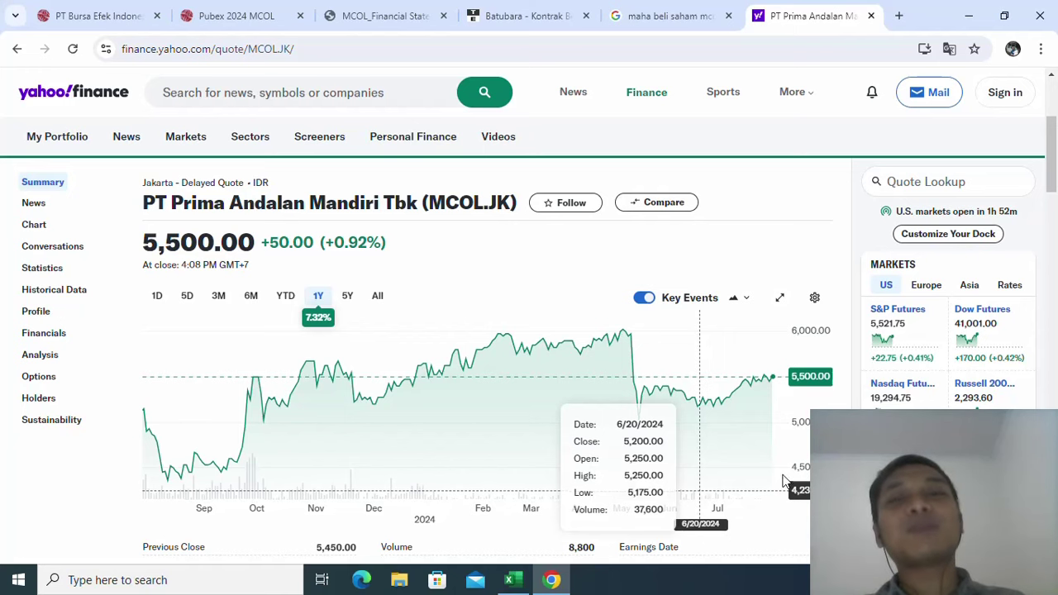
click(488, 9)
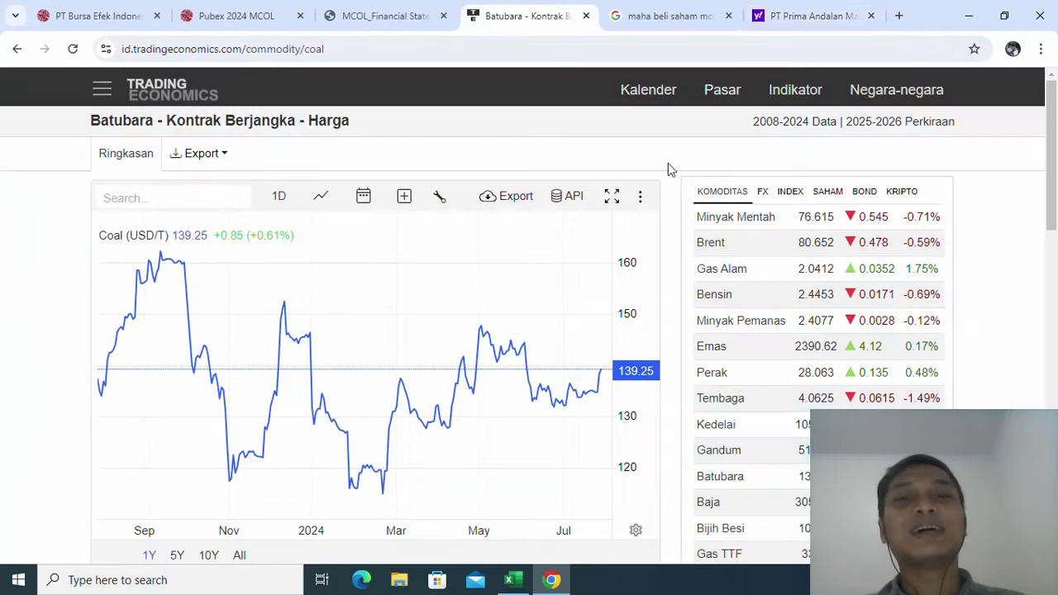
key(alt+Tab)
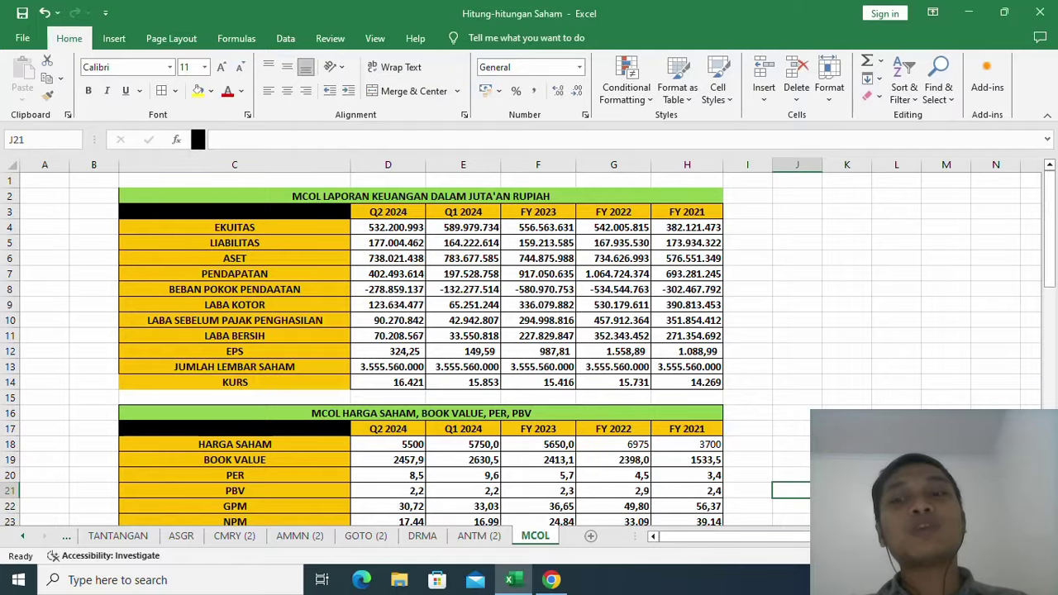
scroll(780, 257, right, 1)
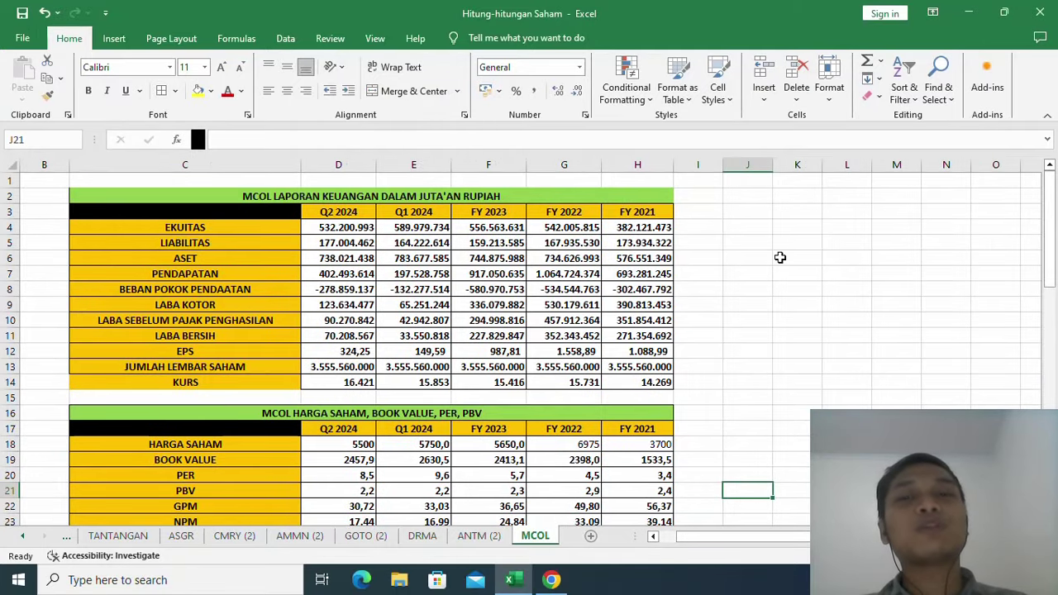
Enter the label "EFEKTIF EFISIEN" in cell C30, beside the mining concession notes
scroll(779, 258, down, 4)
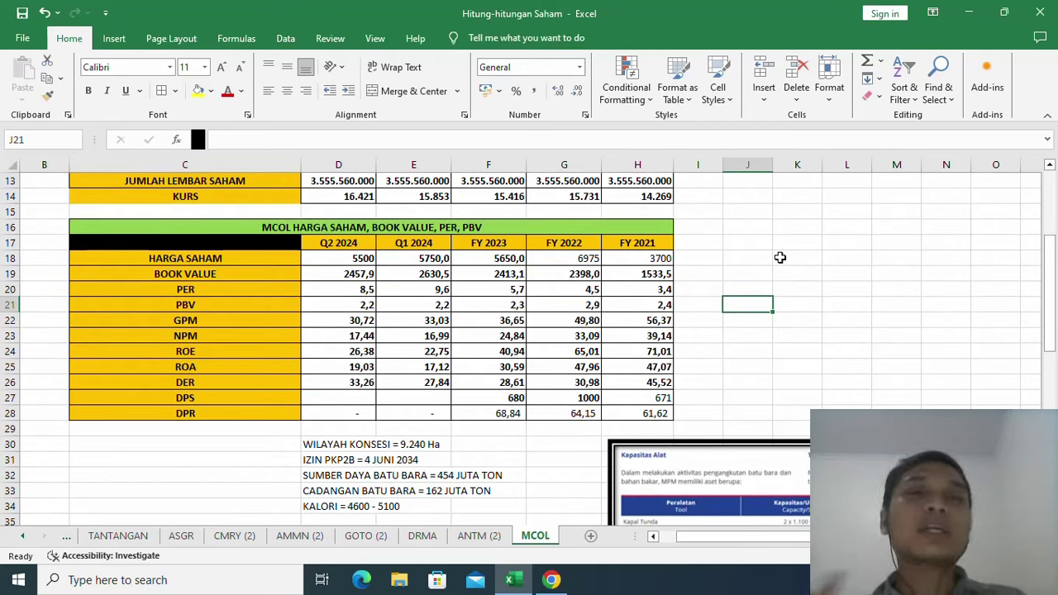
click(168, 443)
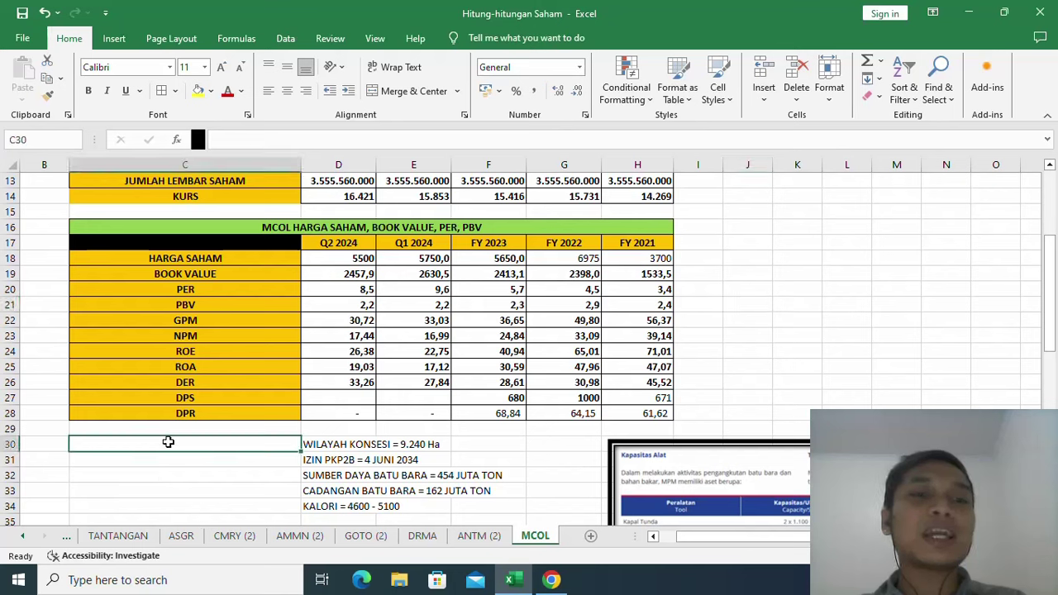
text(efekti)
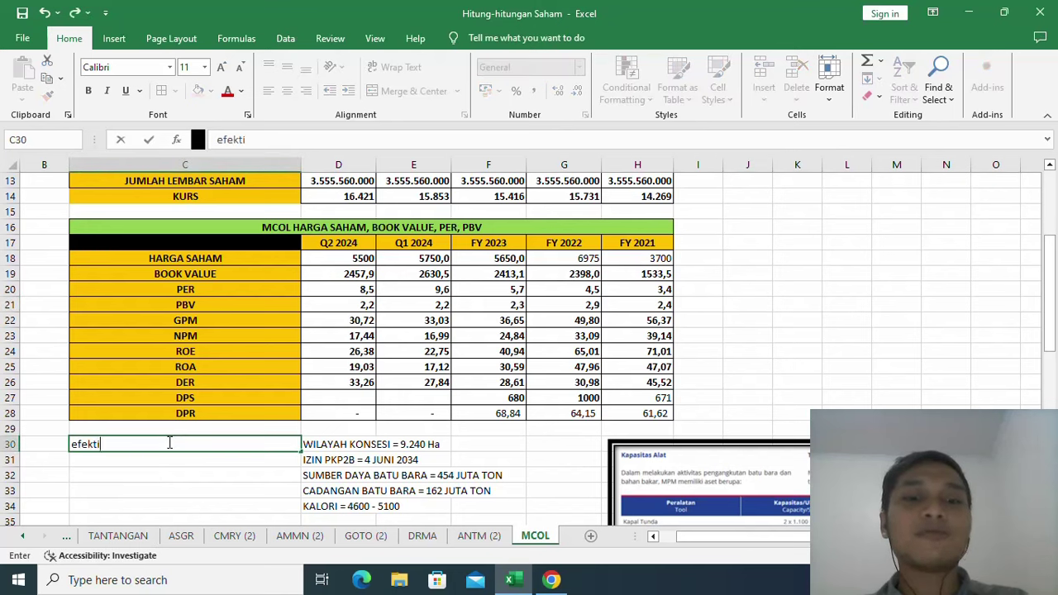
text(f da)
key(BackSpace)
key(BackSpace)
key(BackSpace)
key(BackSpace)
key(BackSpace)
key(BackSpace)
key(BackSpace)
key(BackSpace)
key(BackSpace)
key(BackSpace)
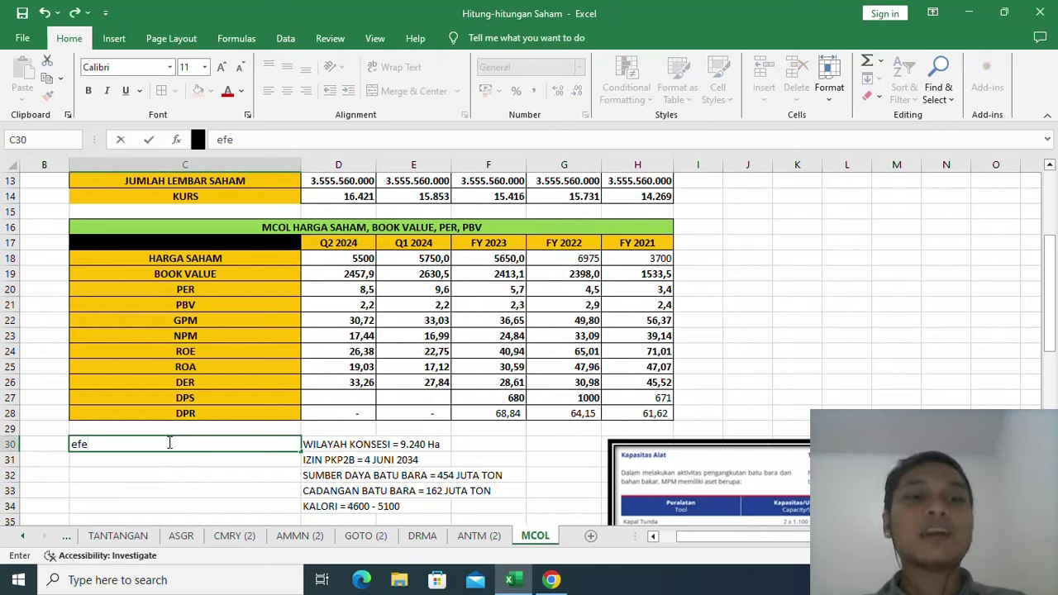
key(Caps_Lock)
text(EFEKTIF E)
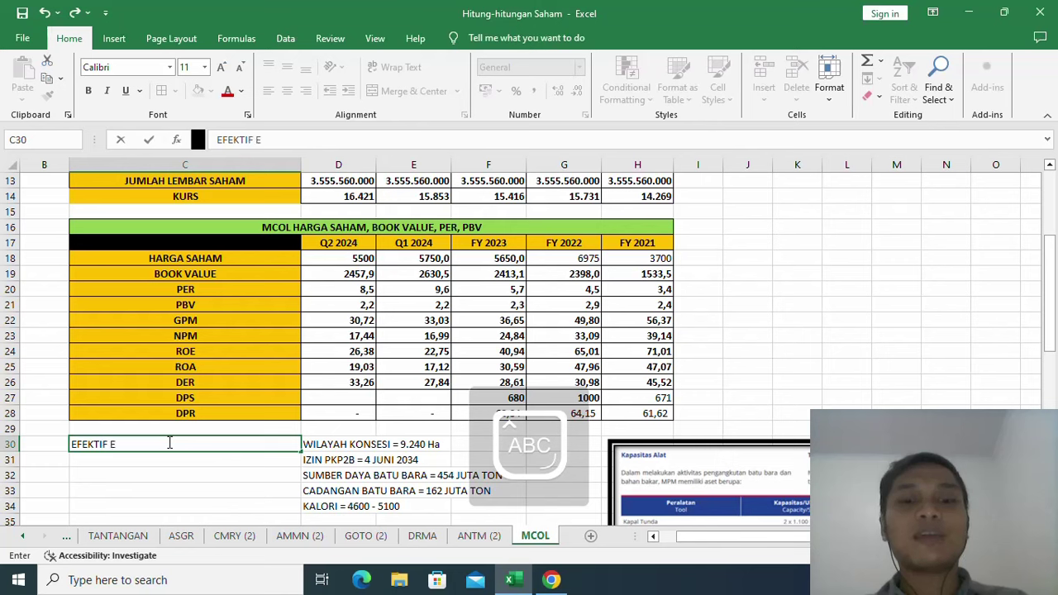
text(FISIEN)
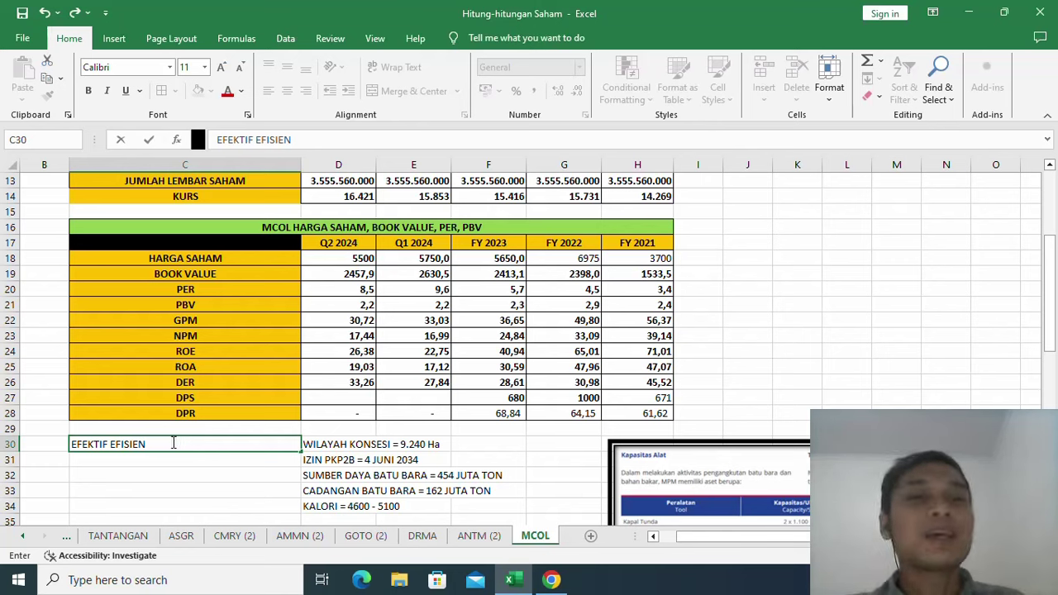
click(339, 461)
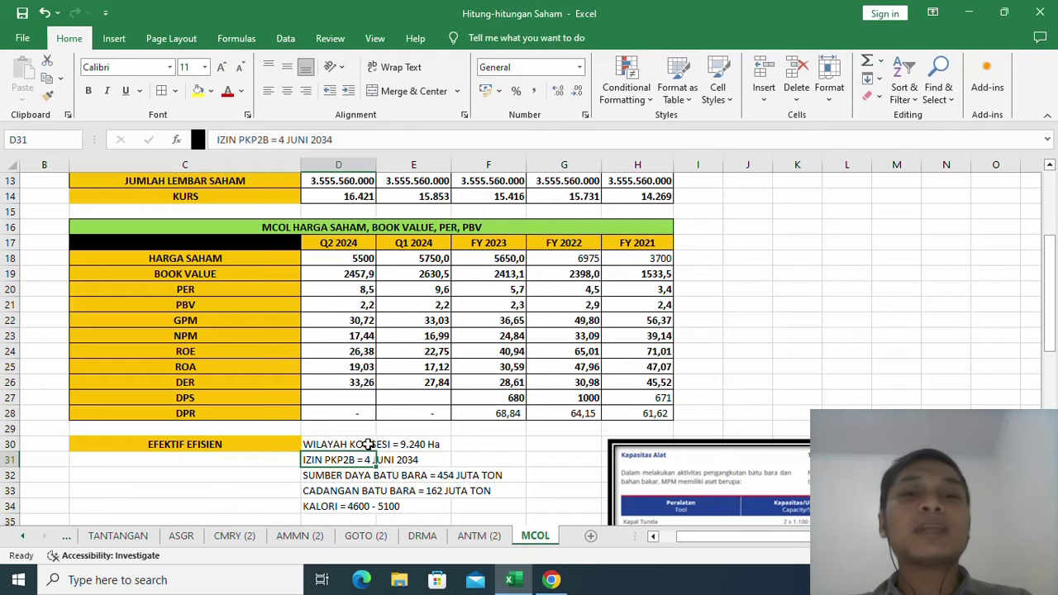
Review the coal reserve notes below the ratios against the MCOL financial report and valuation tables
click(496, 461)
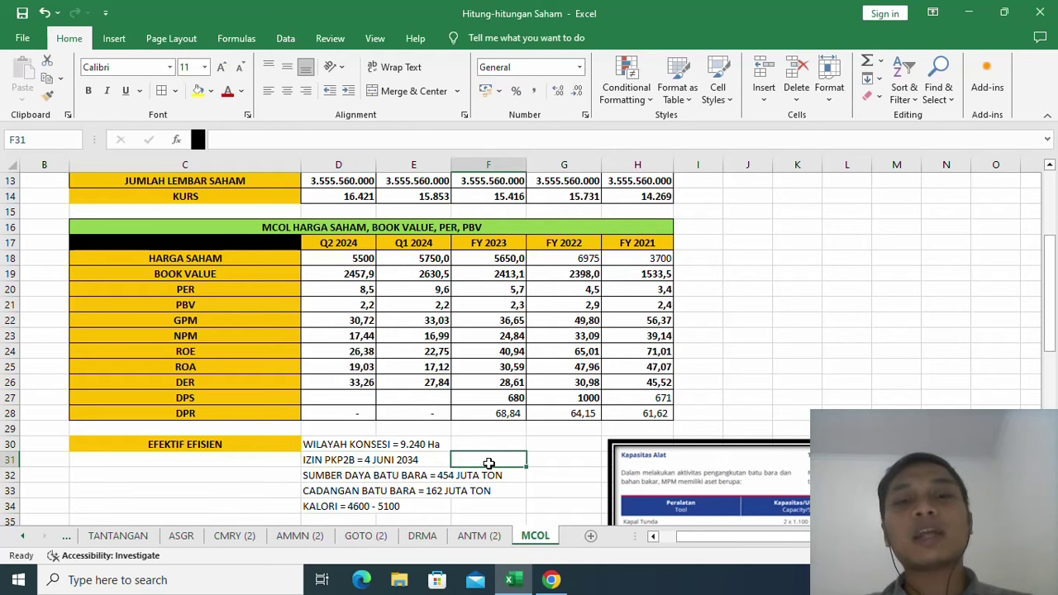
scroll(489, 463, down, 3)
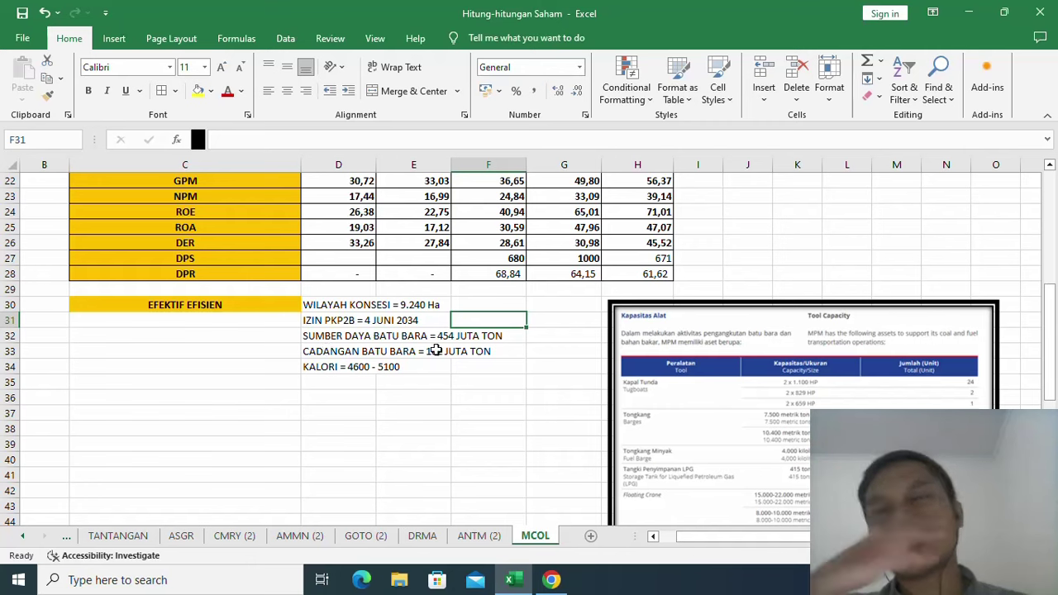
drag(350, 356, 467, 350)
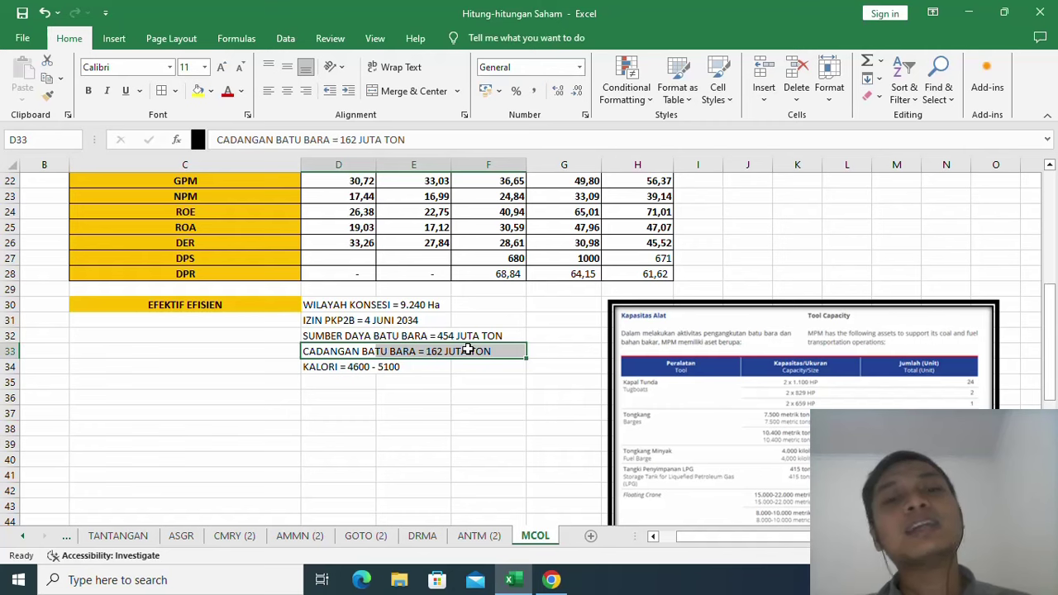
scroll(488, 347, up, 3)
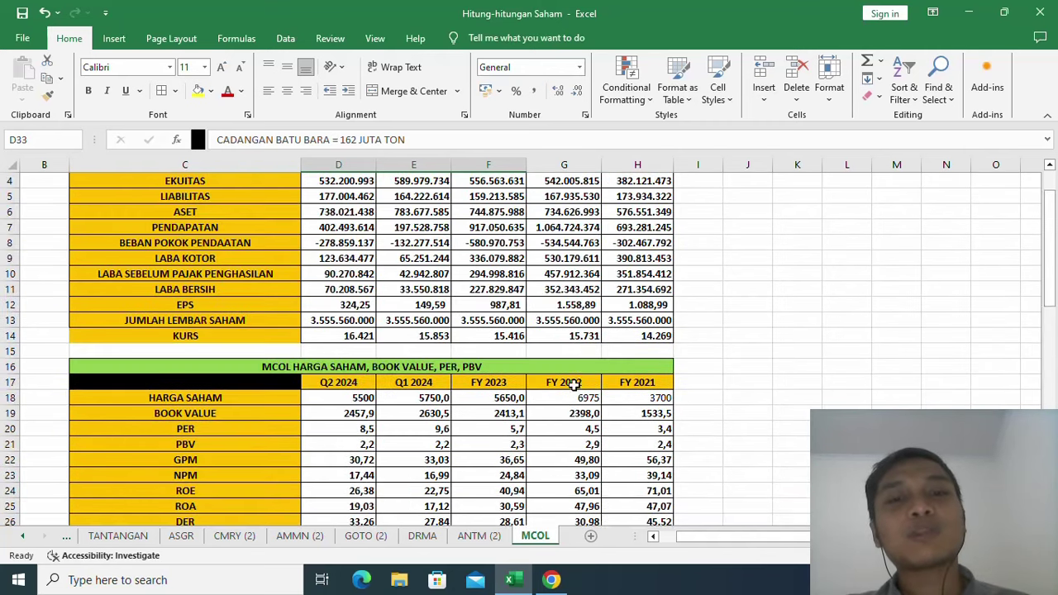
scroll(571, 382, up, 3)
scroll(447, 245, down, 7)
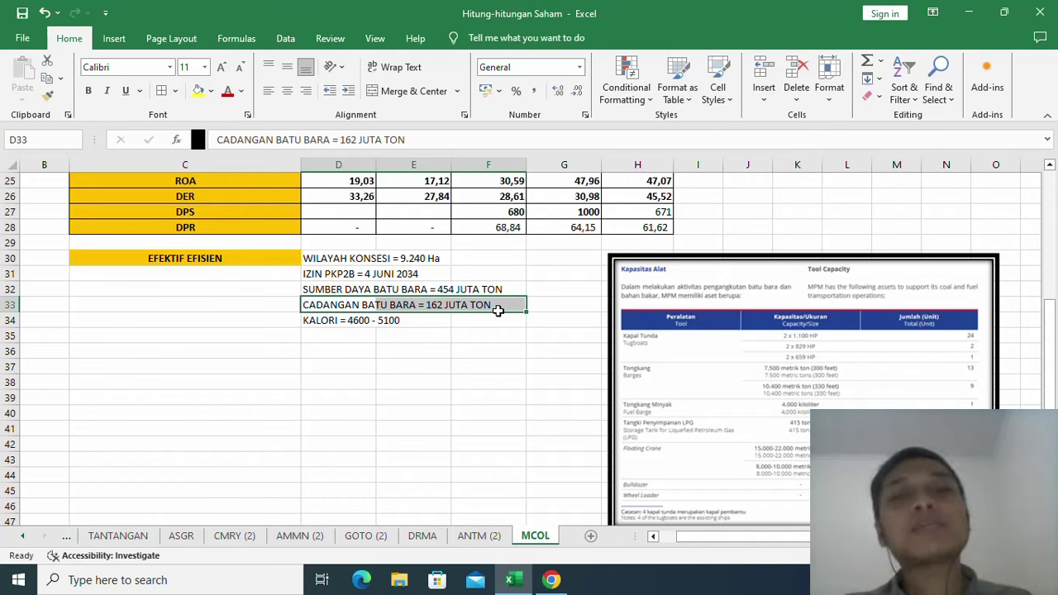
Add the note "AVERAGE = 9-10 JUTAN" in cell D35, under the calorie line
click(326, 331)
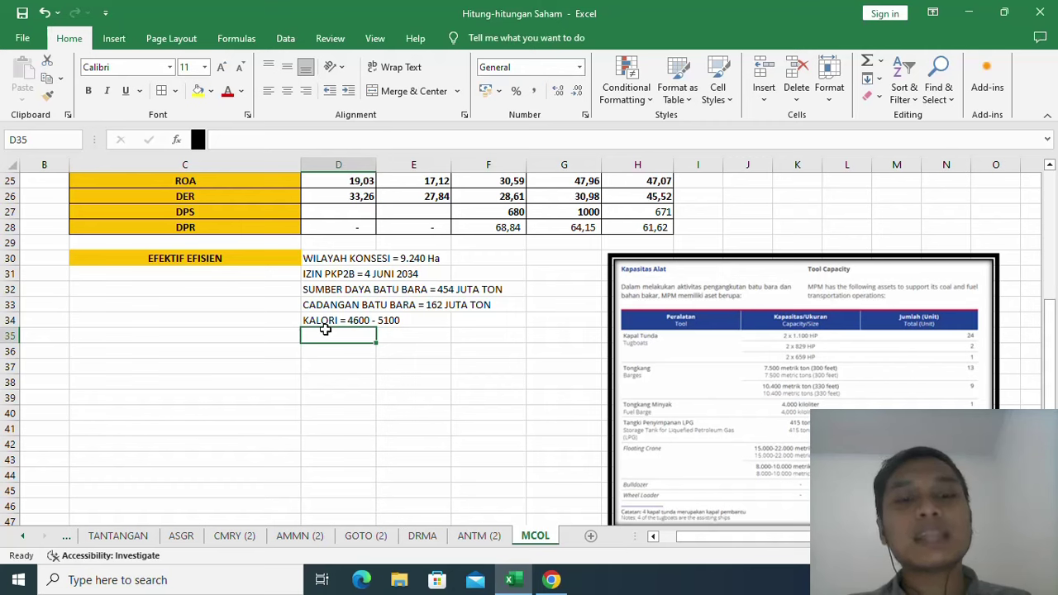
text(AVE)
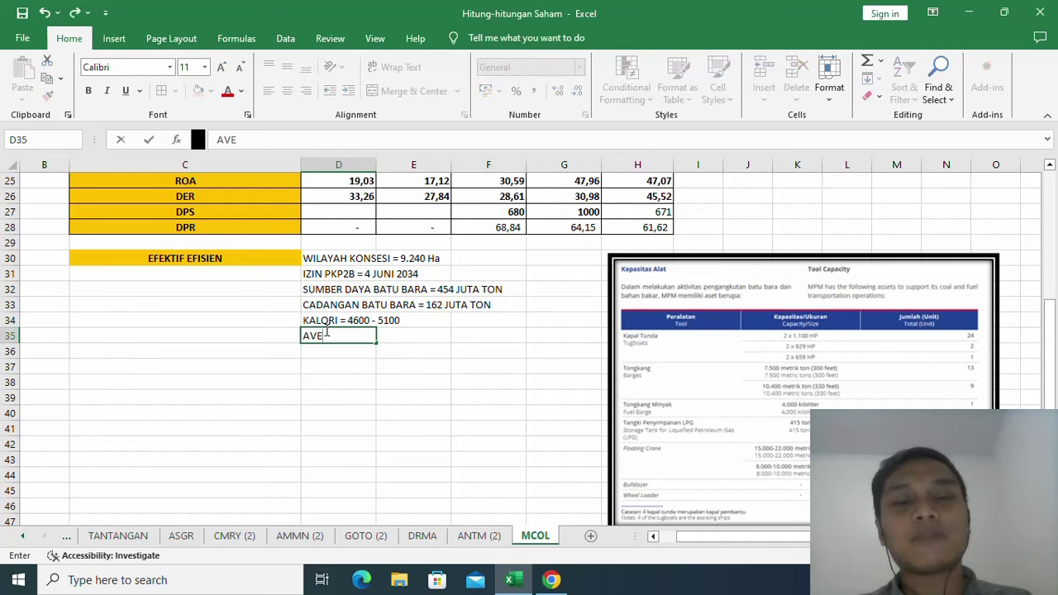
text(RAGE)
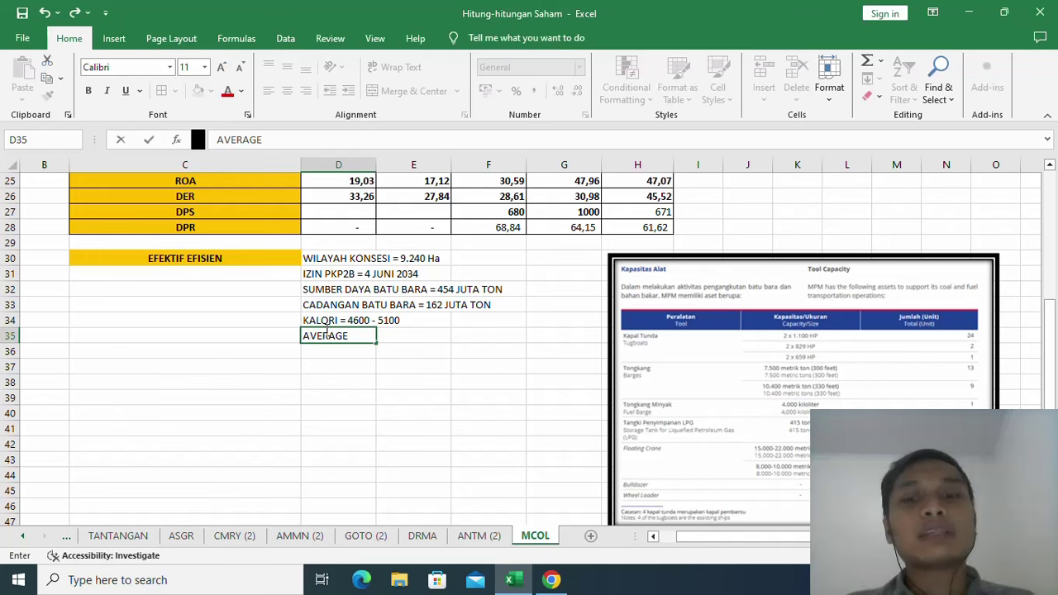
text( = 9-10 JUTAN)
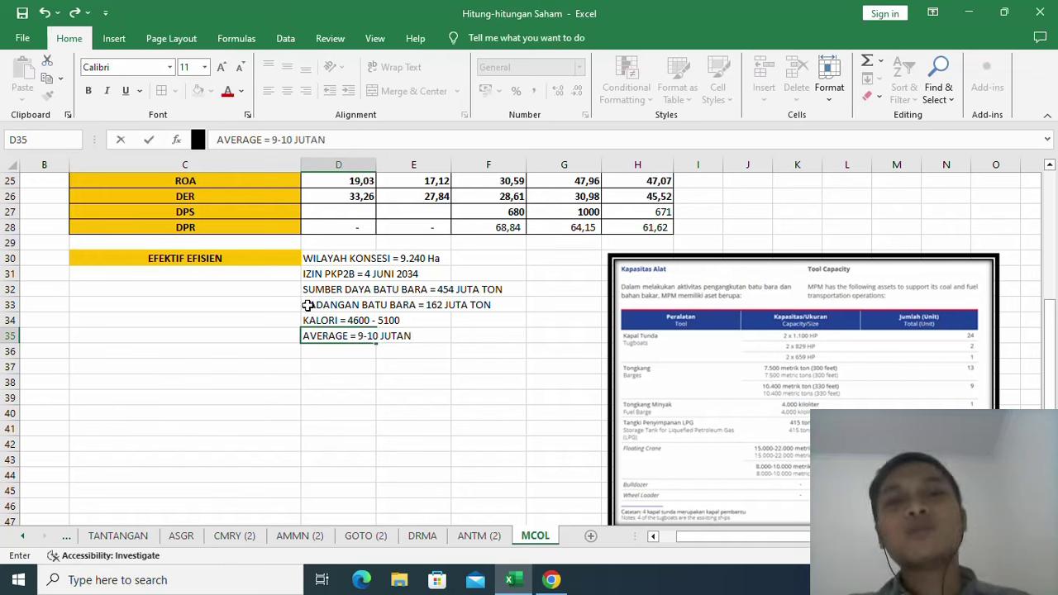
drag(307, 305, 476, 306)
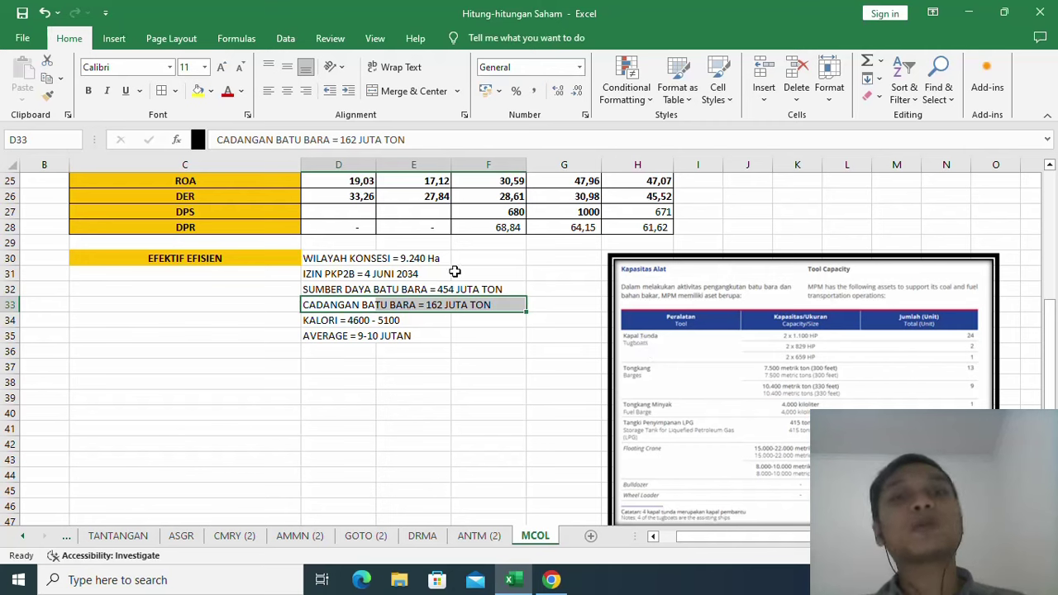
Examine the PKP2B permit date, the earnings and ratio rows, and the coal calorie note
drag(322, 274, 418, 276)
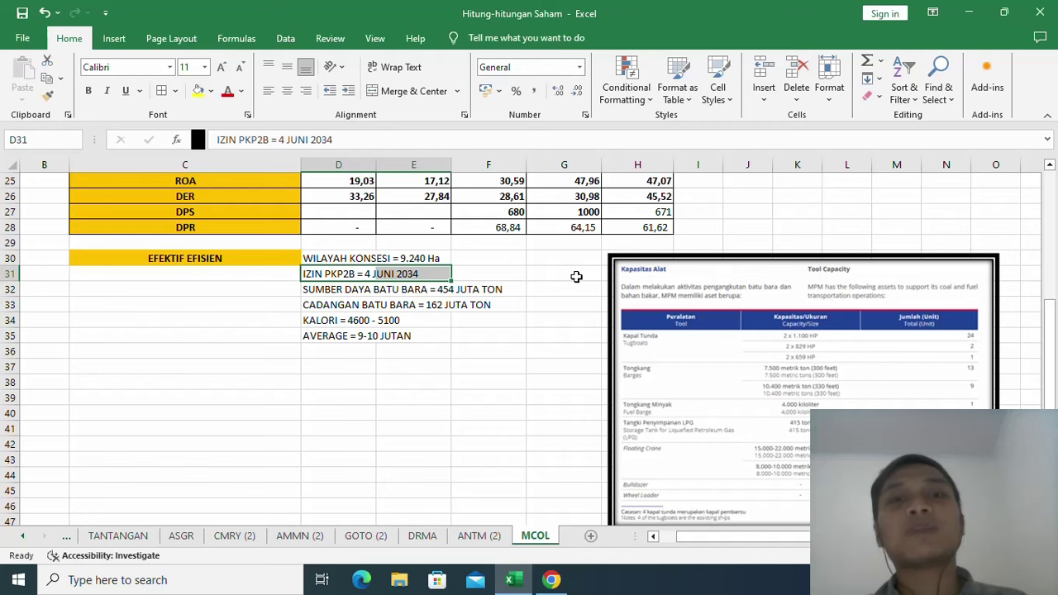
scroll(414, 329, up, 4)
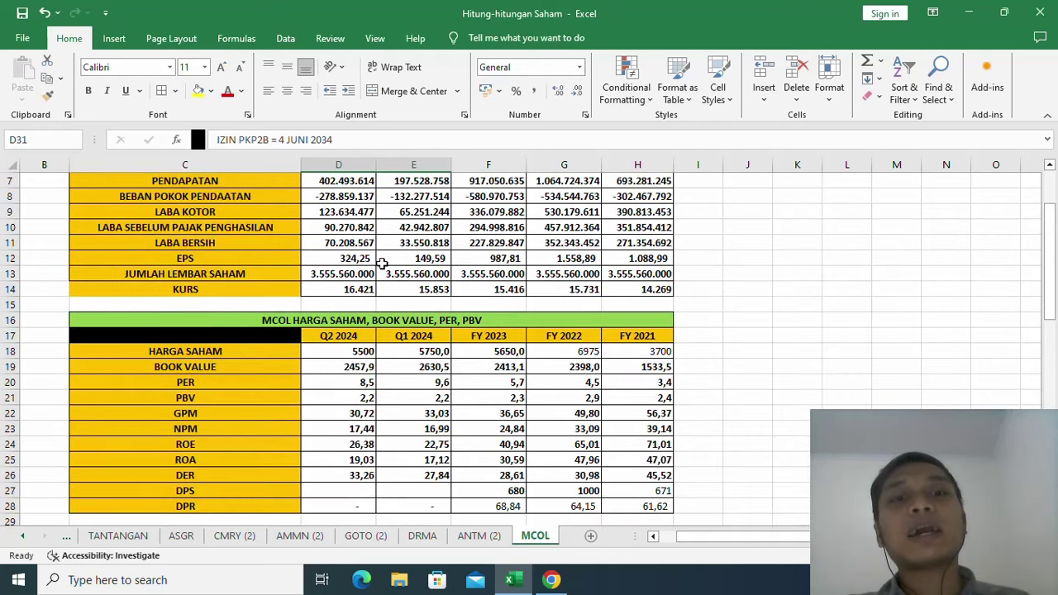
scroll(294, 327, down, 2)
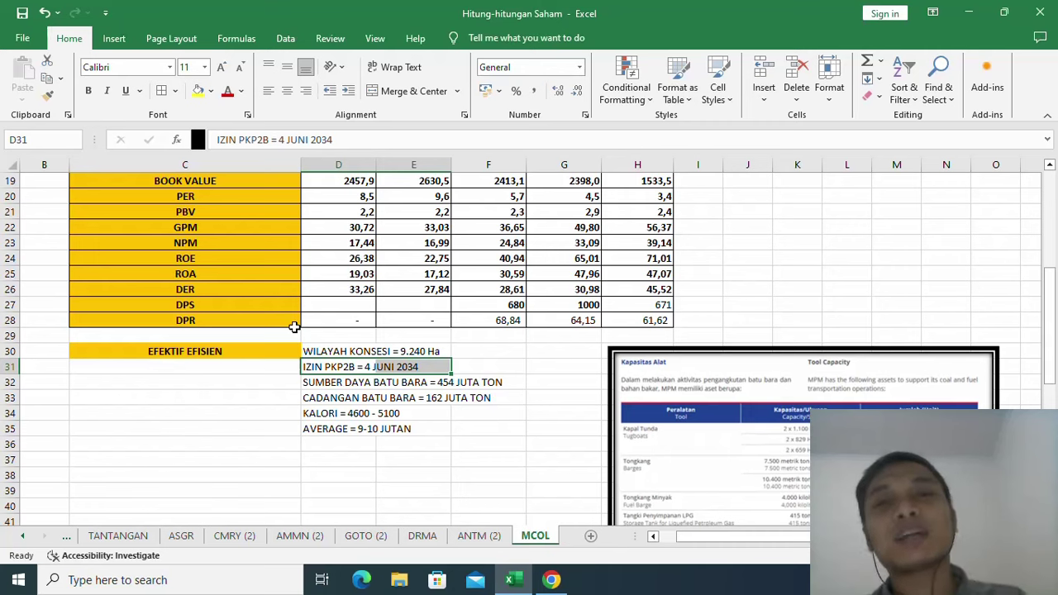
scroll(354, 319, down, 1)
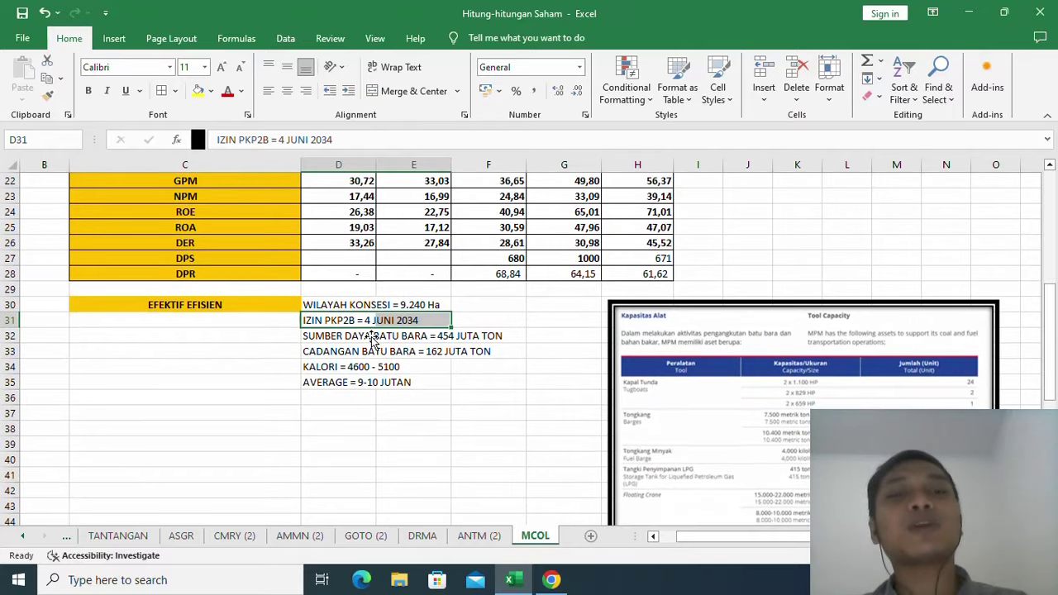
click(322, 368)
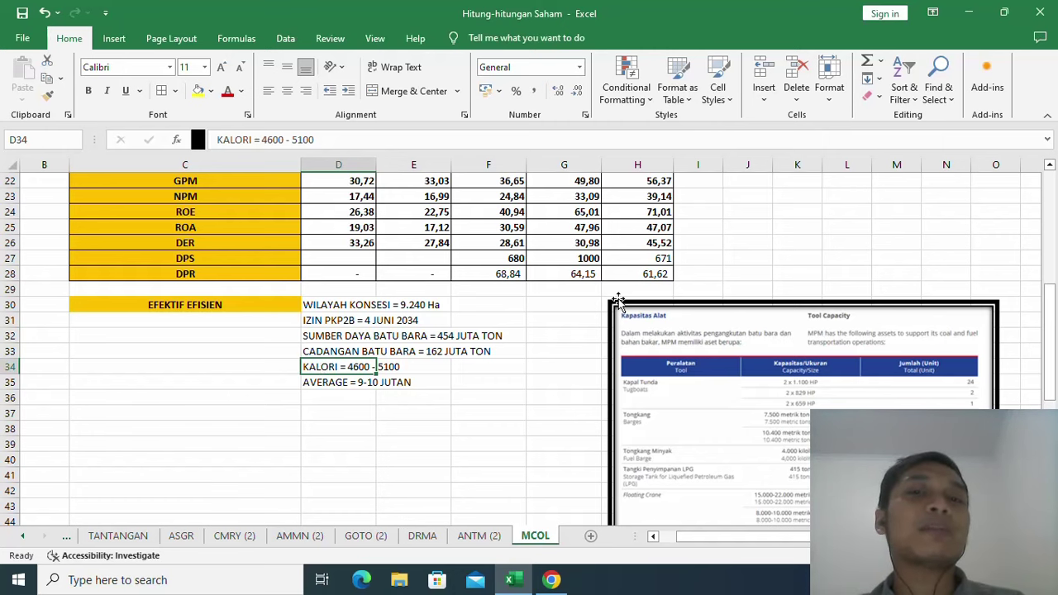
Enter "GA CUMA" in cell J3, beside the financial report table
scroll(639, 343, up, 7)
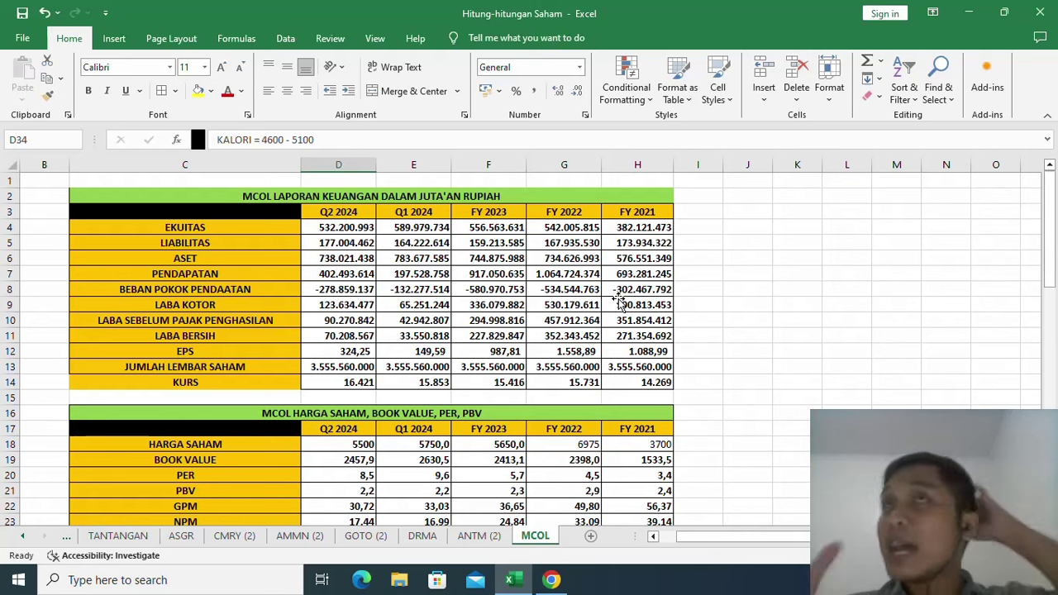
click(763, 206)
text(GA CUMA)
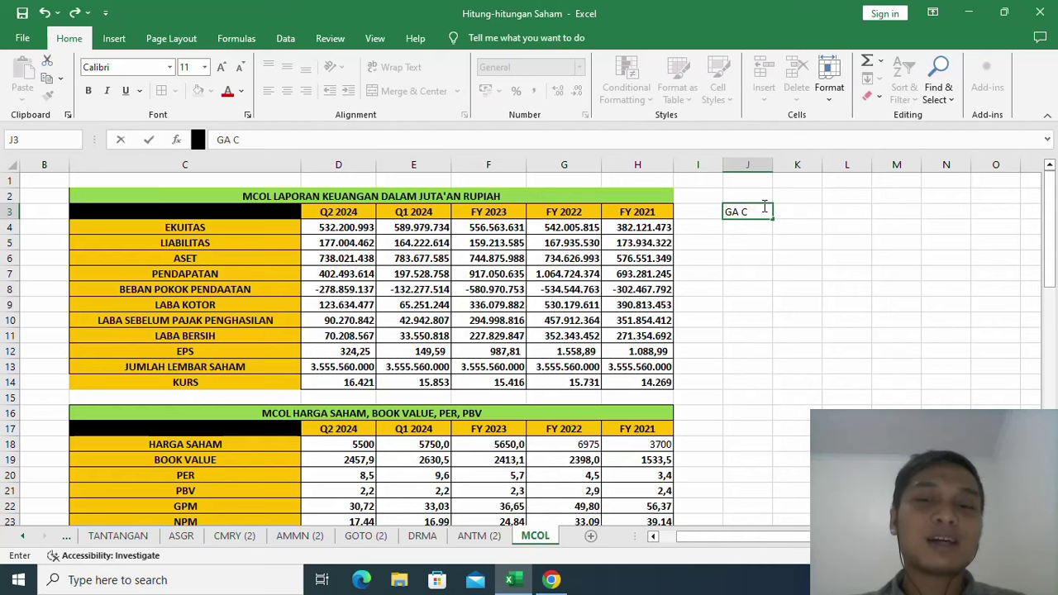
key(Right)
key(Right)
key(Right)
key(Right)
key(Right)
key(Right)
key(Right)
key(Right)
key(Right)
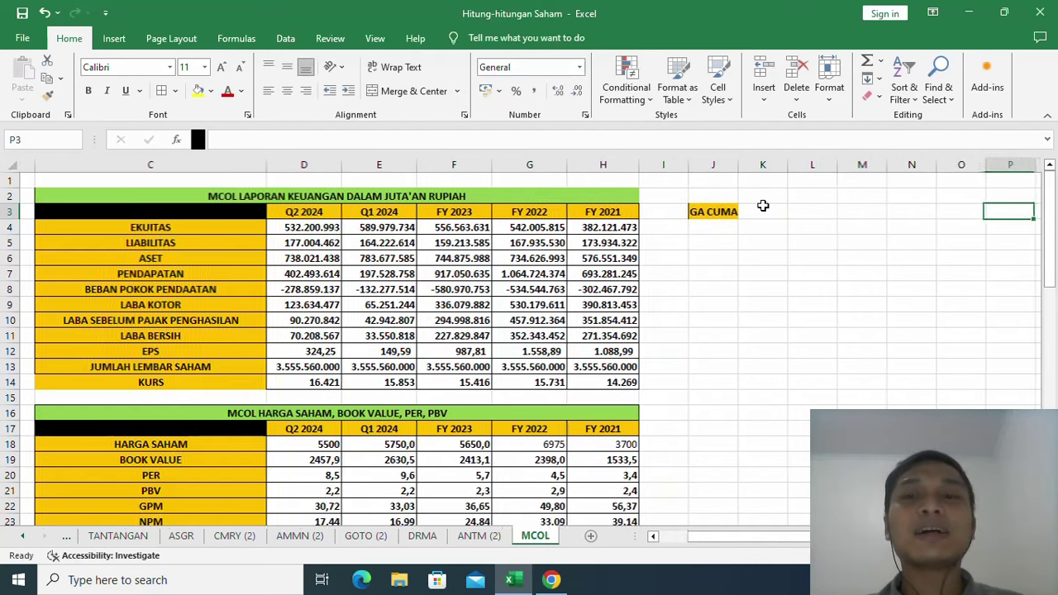
Extend the text in cell J3 to read "GA CUMA TAMBANG"
click(478, 212)
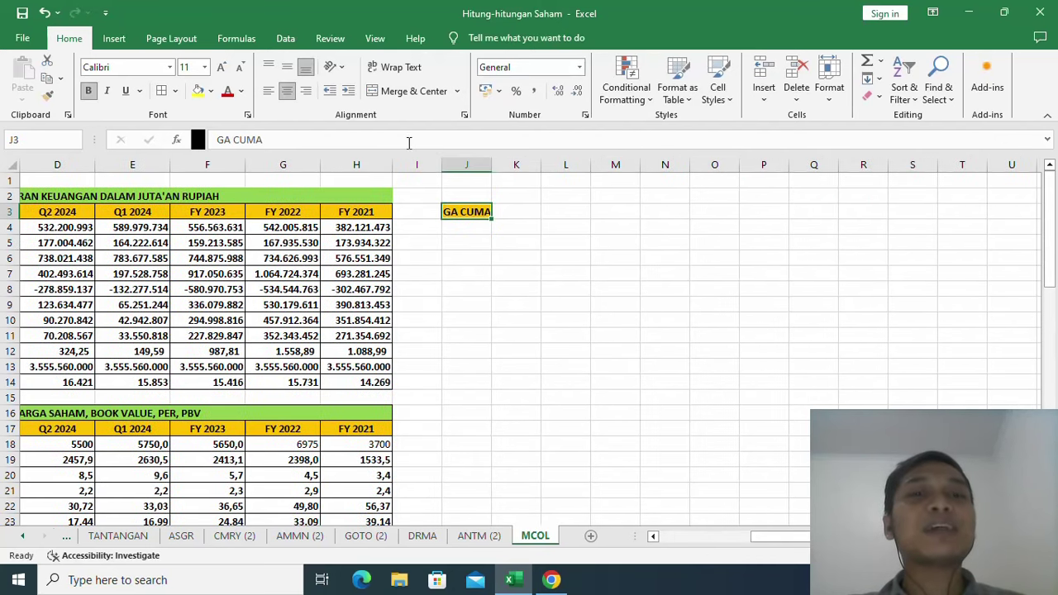
click(409, 142)
text(TA)
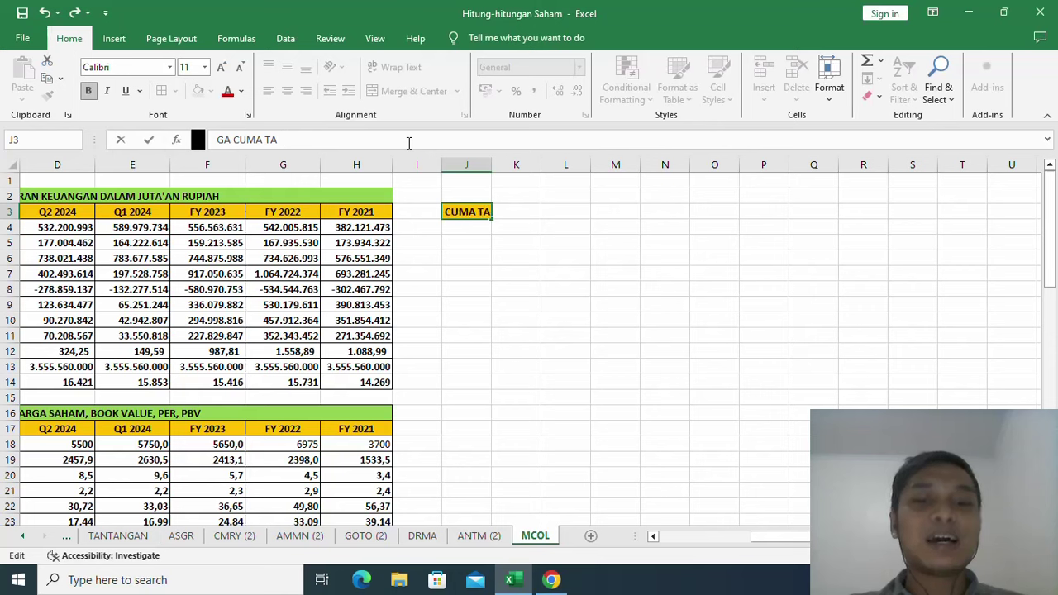
text(MABANG)
key(BackSpace)
key(BackSpace)
key(BackSpace)
key(BackSpace)
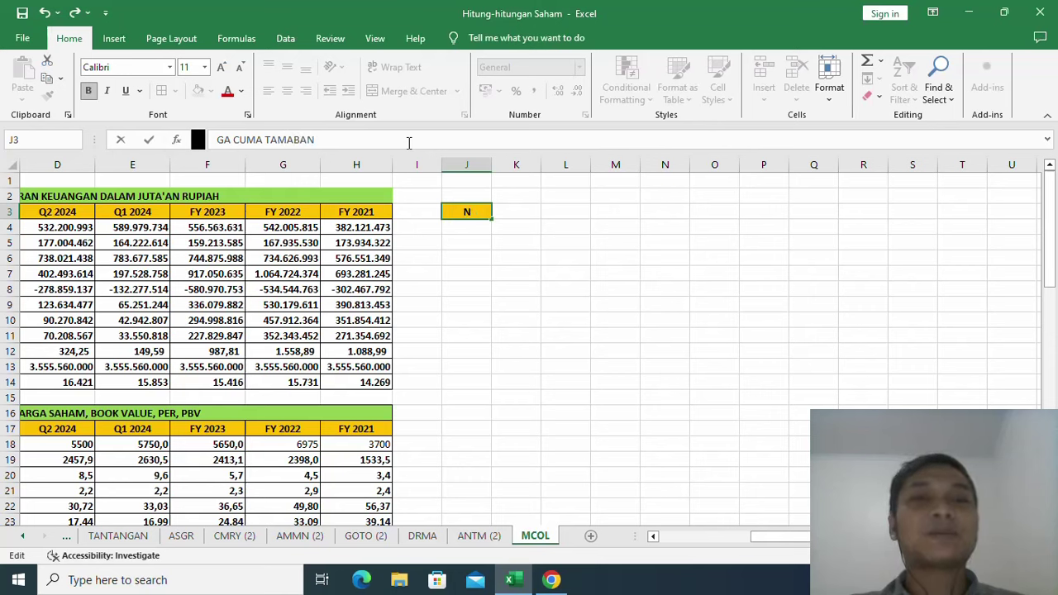
key(BackSpace)
text(BANG)
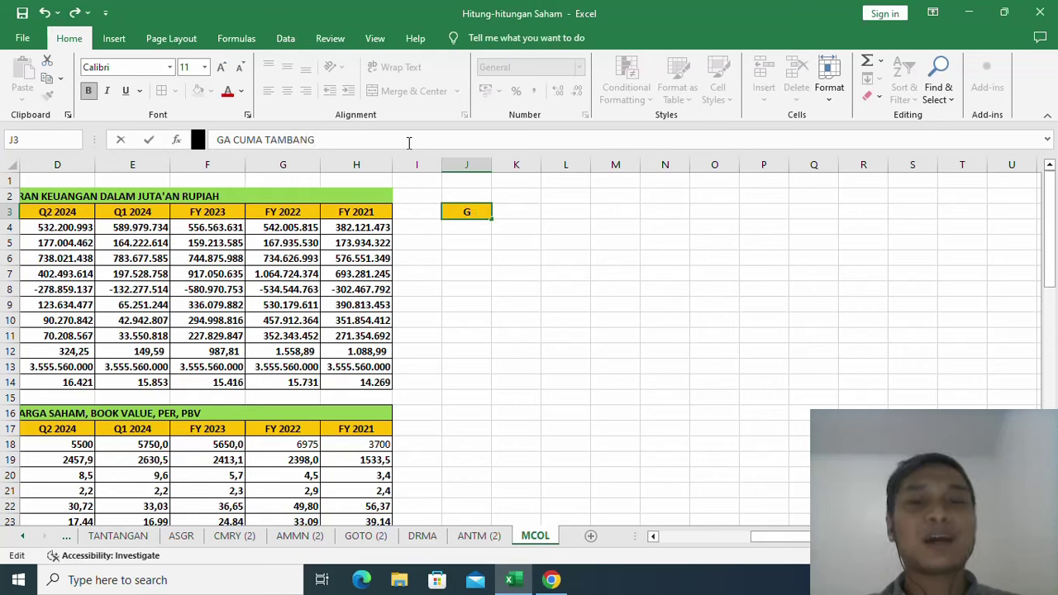
click(488, 230)
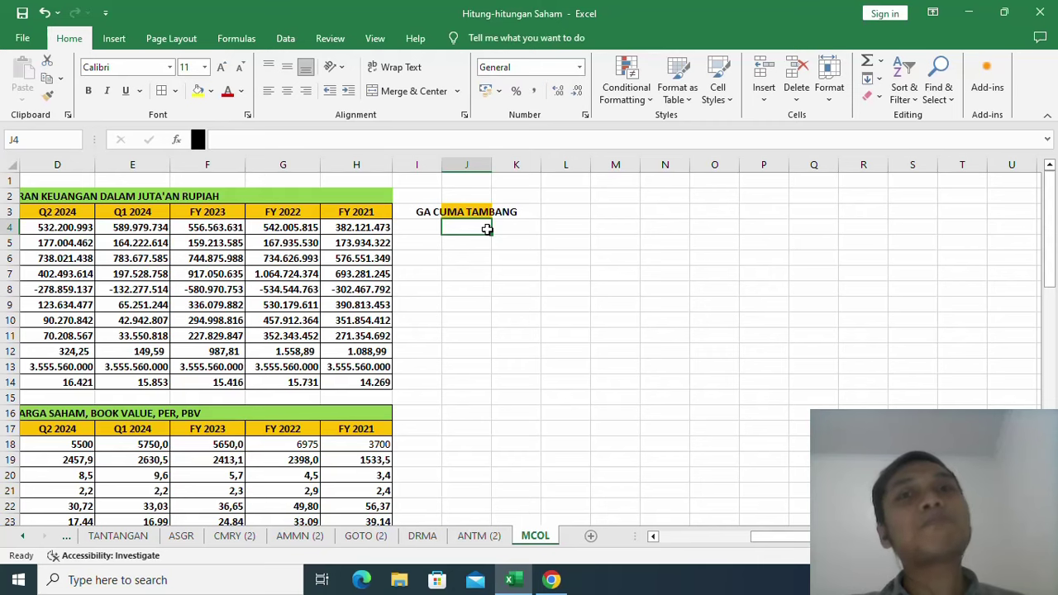
Examine the ratio rows, the concession and coal reserve notes, and the tool capacity picture below the financial tables
scroll(487, 230, down, 7)
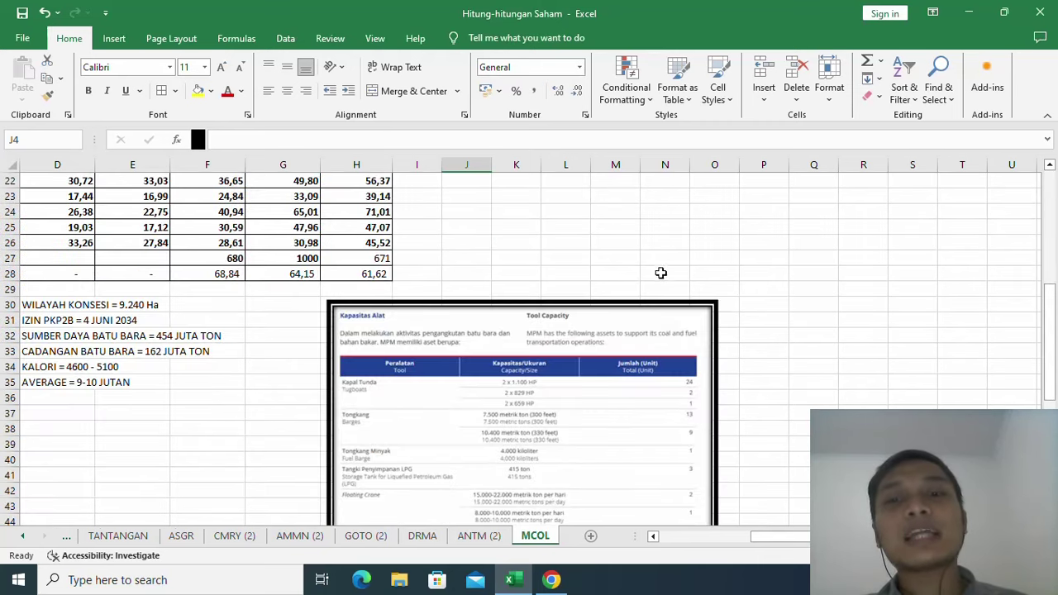
scroll(657, 273, down, 2)
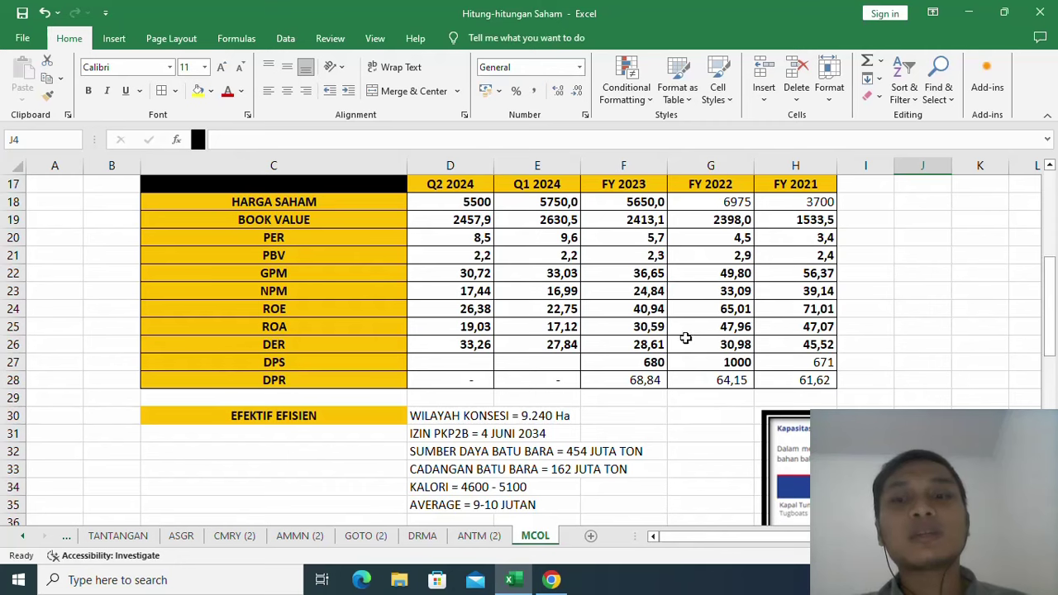
drag(769, 536, 785, 536)
scroll(783, 461, down, 6)
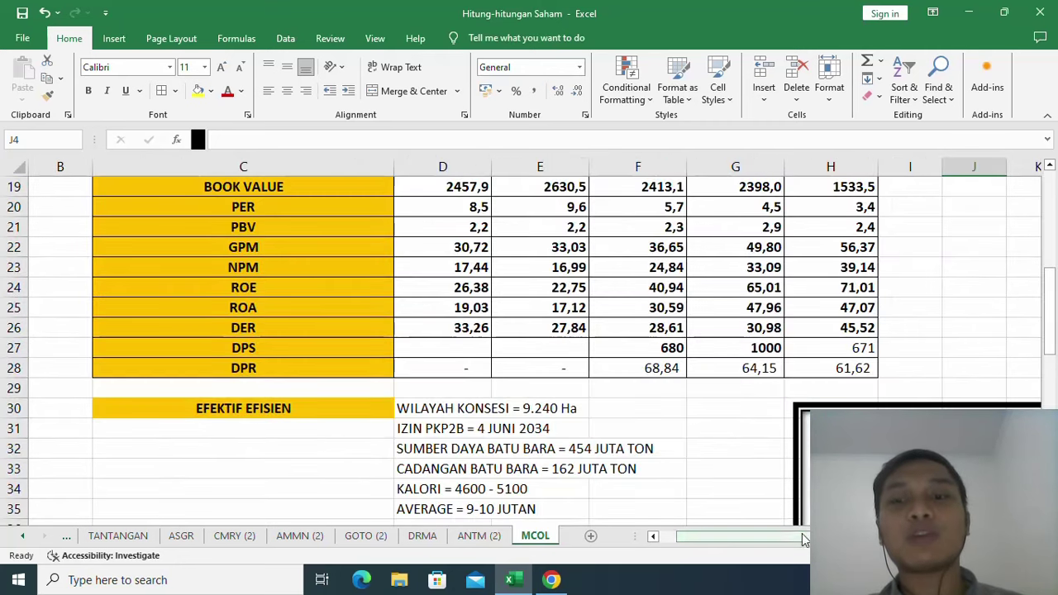
drag(804, 539, 814, 539)
scroll(538, 348, down, 4)
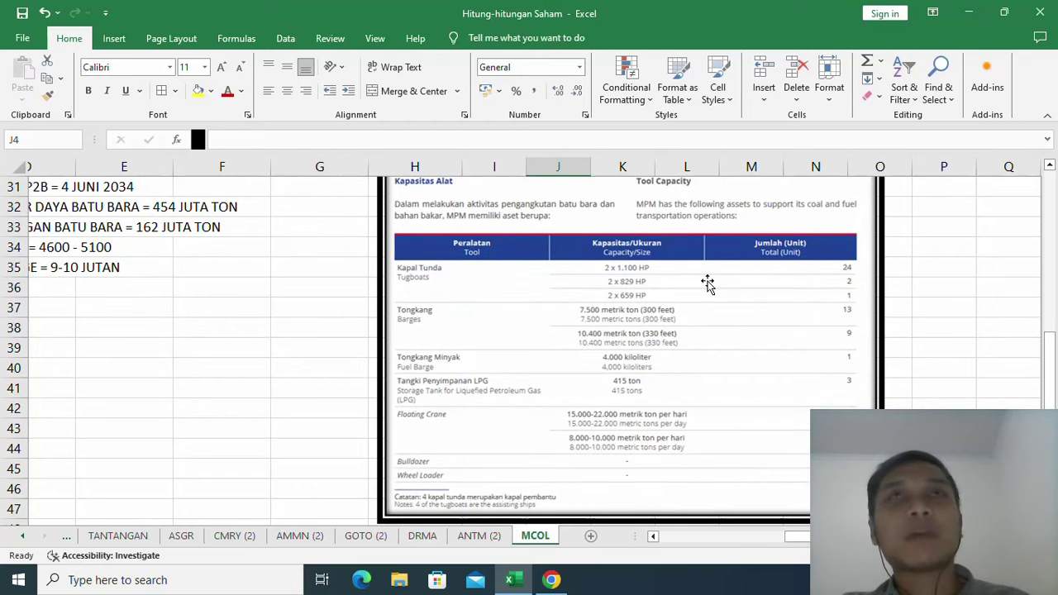
scroll(708, 283, up, 8)
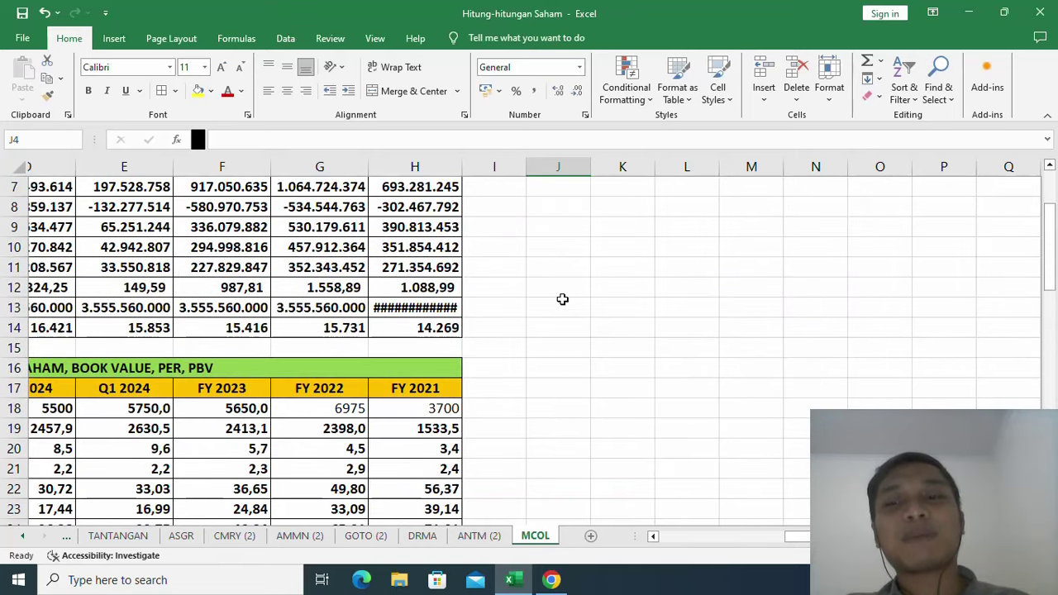
scroll(563, 298, left, 3)
scroll(586, 325, up, 2)
scroll(586, 325, down, 1)
scroll(587, 325, down, 1)
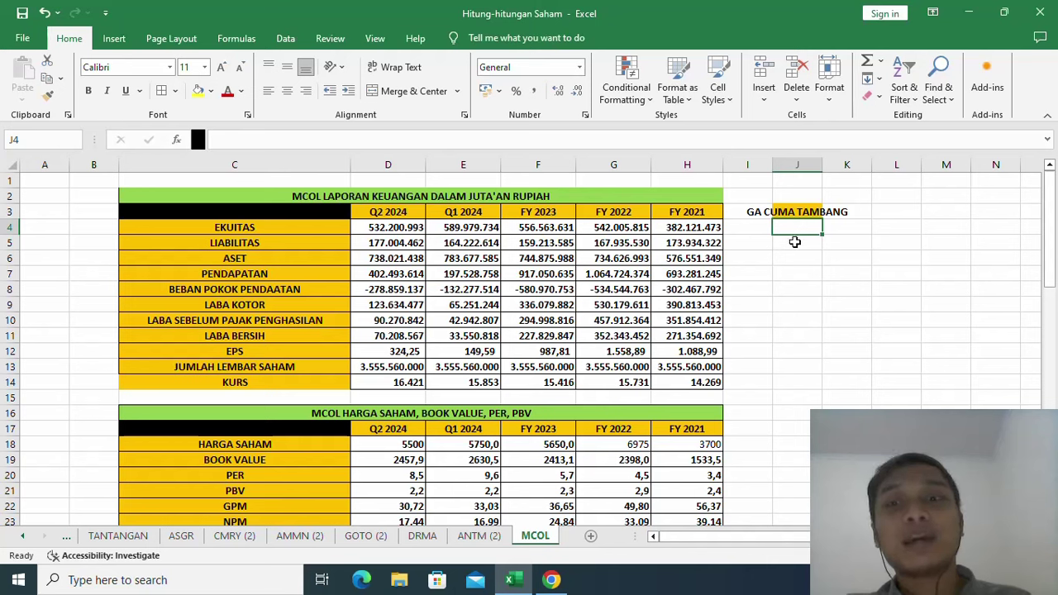
Enter "KONTRAKTOR TAMBANG" in cell J4 and "BONGKAR MUAT DAN PERKAPALAN" in cell J5, under the "GA CUMA TAMBANG" heading
text(TRA)
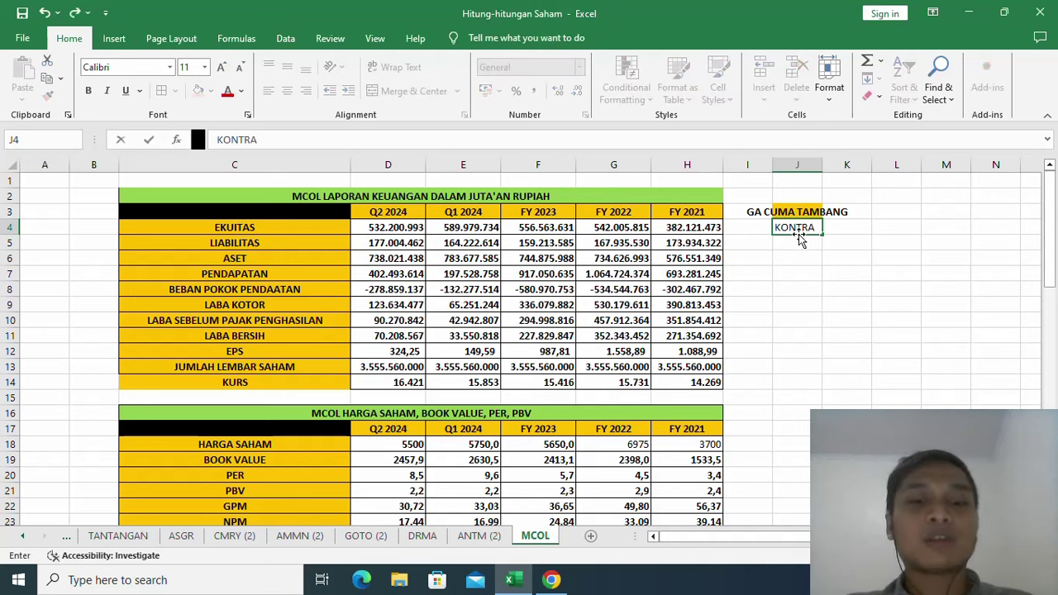
text(KTOR TAMBANG)
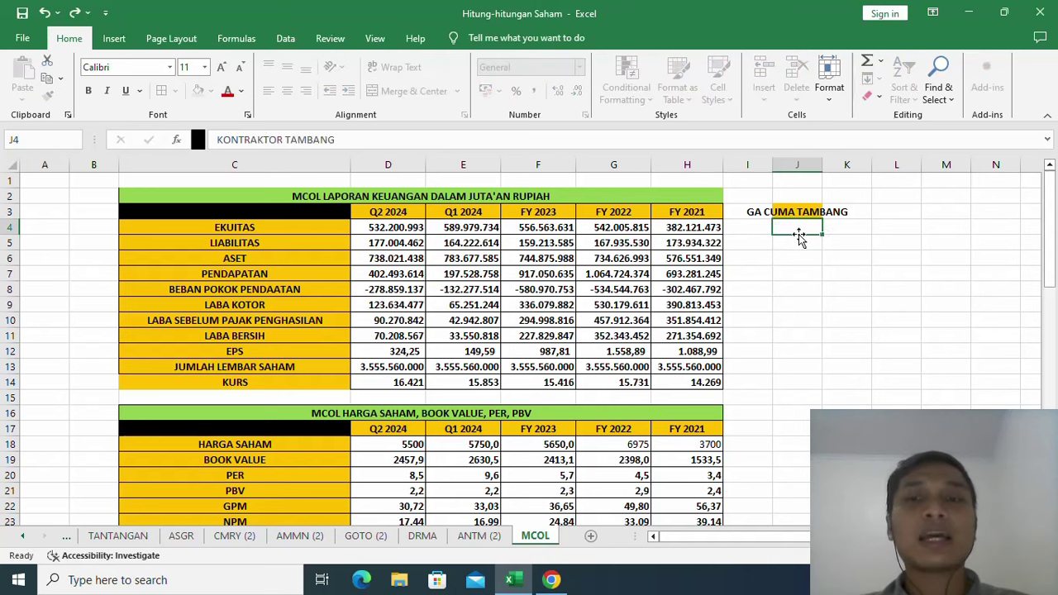
key(Return)
text(BONG)
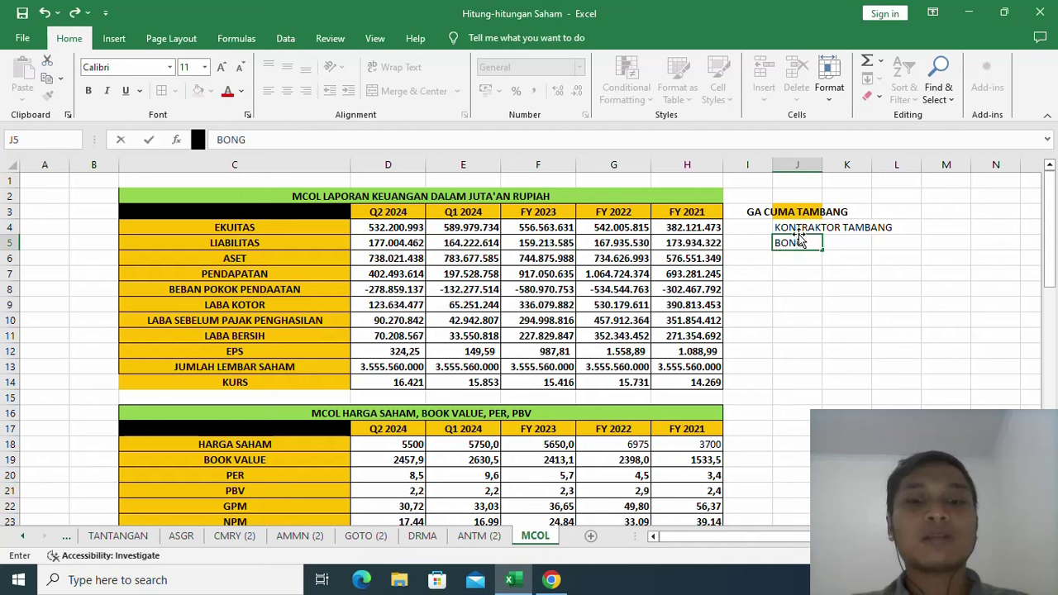
text(KAR MUAT DAN)
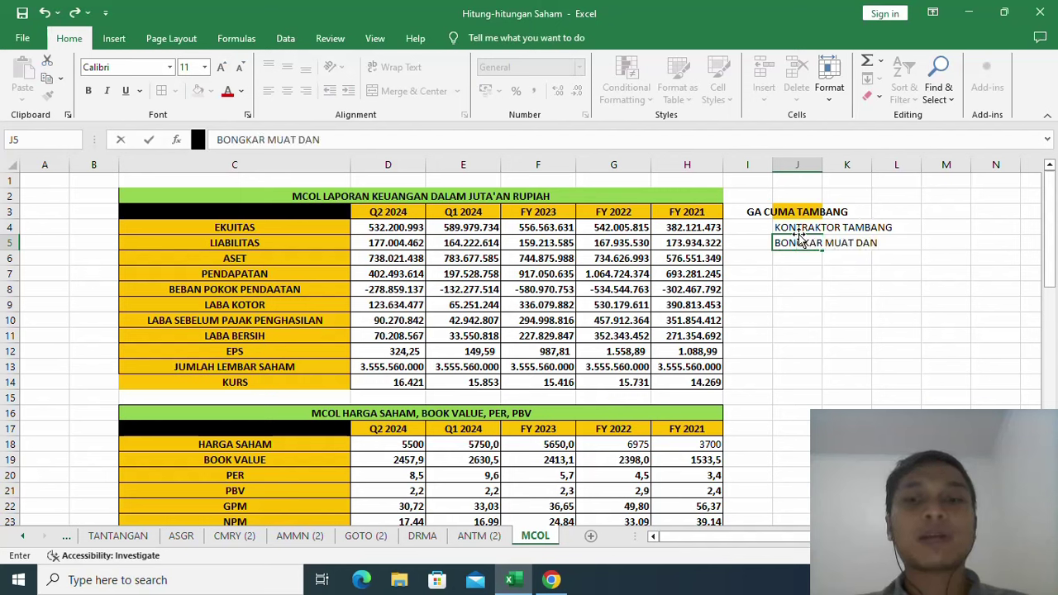
text( PERKAPALAN)
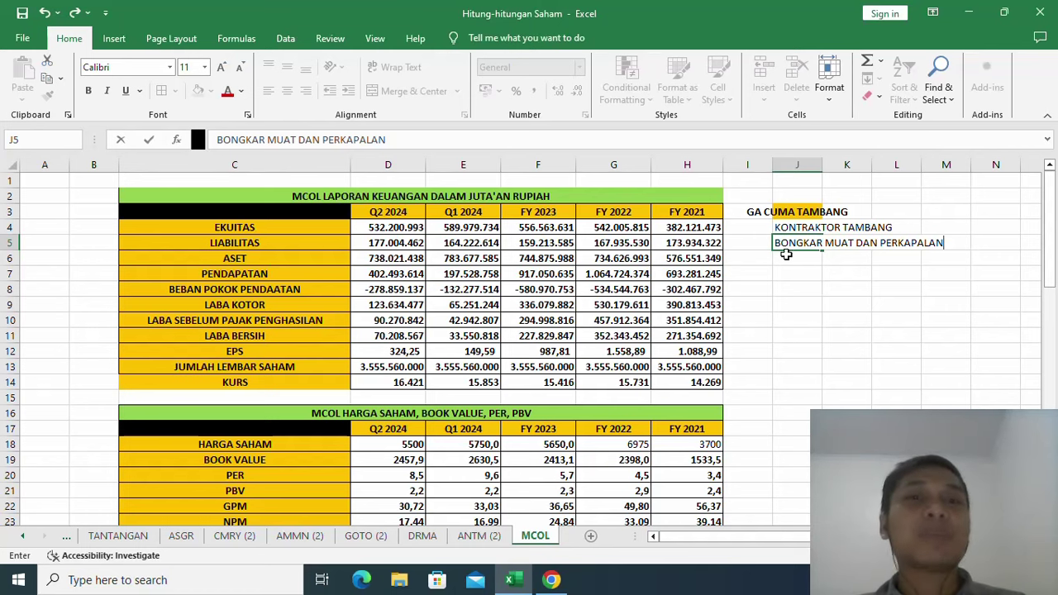
Change the ending of the financial report table's title in C2 so it reads "MCOL LAPORAN KEUANGAN DALAM US DOLLAR"
scroll(687, 259, down, 2)
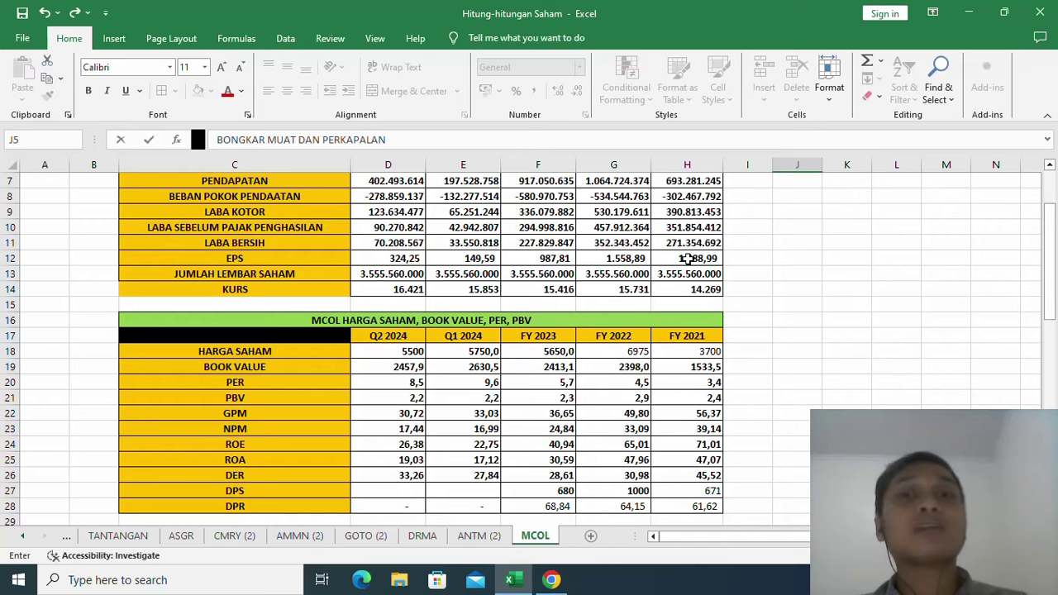
scroll(687, 258, down, 1)
scroll(688, 259, up, 3)
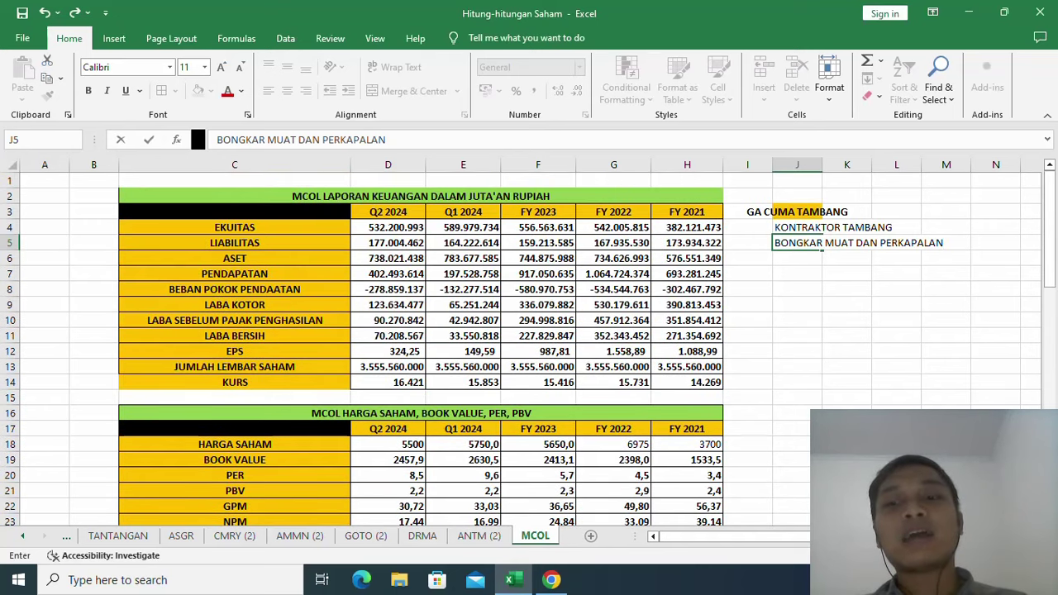
scroll(800, 327, right, 1)
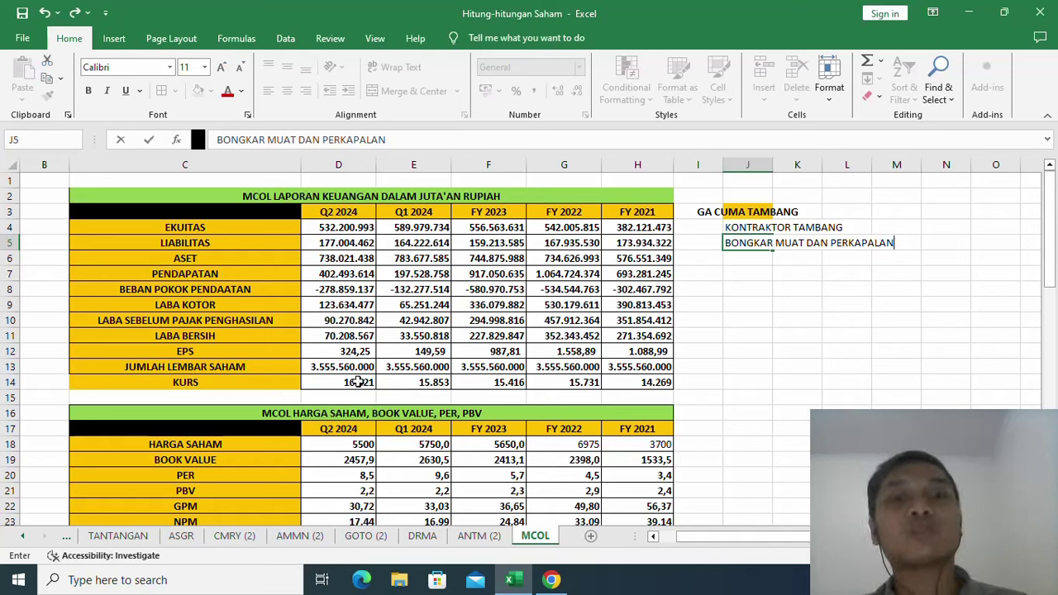
click(459, 208)
click(495, 199)
click(482, 140)
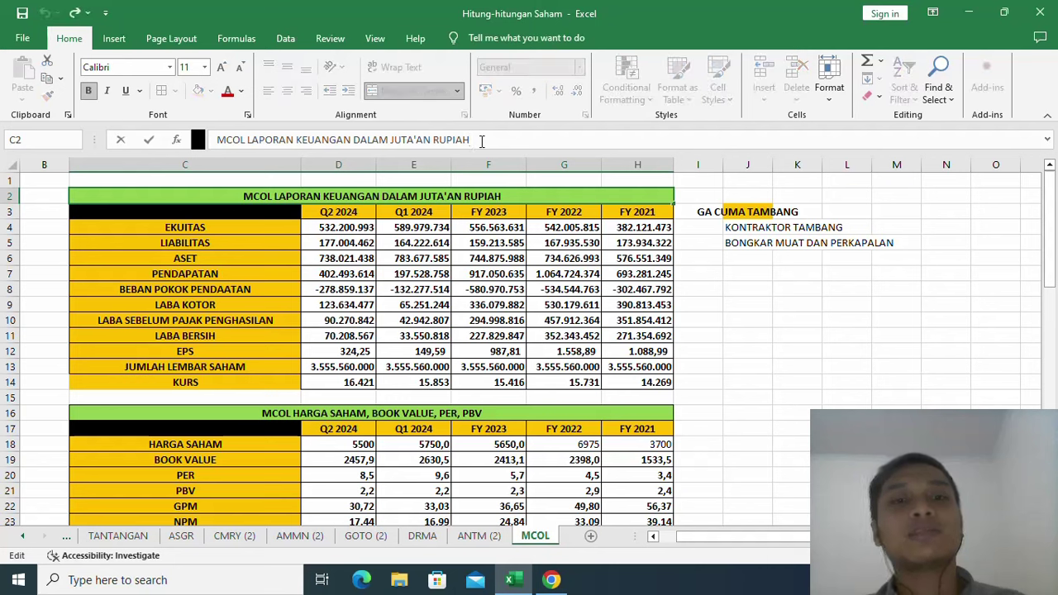
key(BackSpace)
key(BackSpace)
key(BackSpace)
key(BackSpace)
key(BackSpace)
key(BackSpace)
key(BackSpace)
key(BackSpace)
key(BackSpace)
key(BackSpace)
key(BackSpace)
key(BackSpace)
key(BackSpace)
text(US)
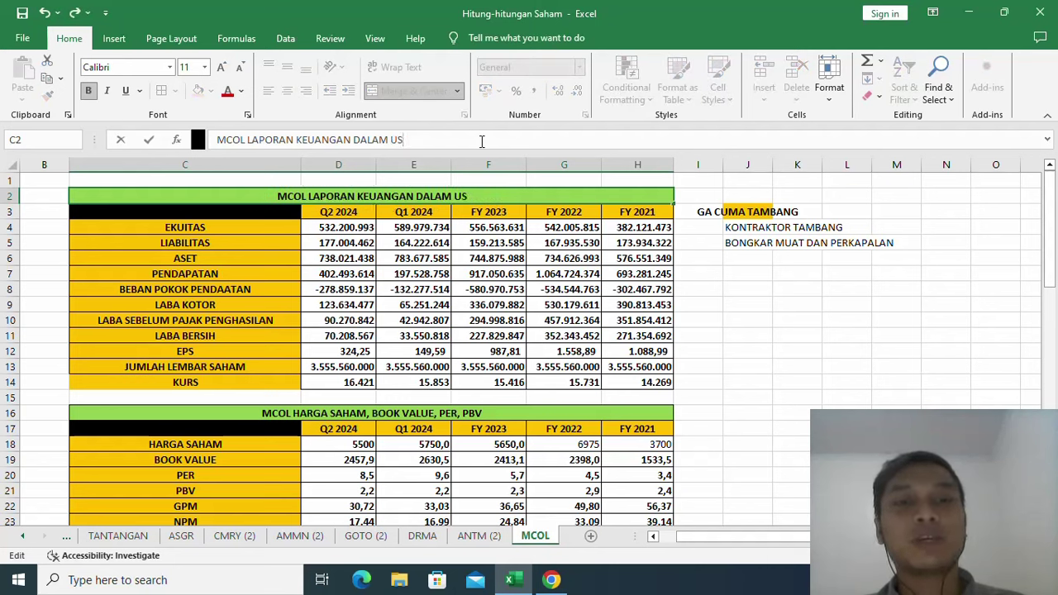
text( DOLLAR)
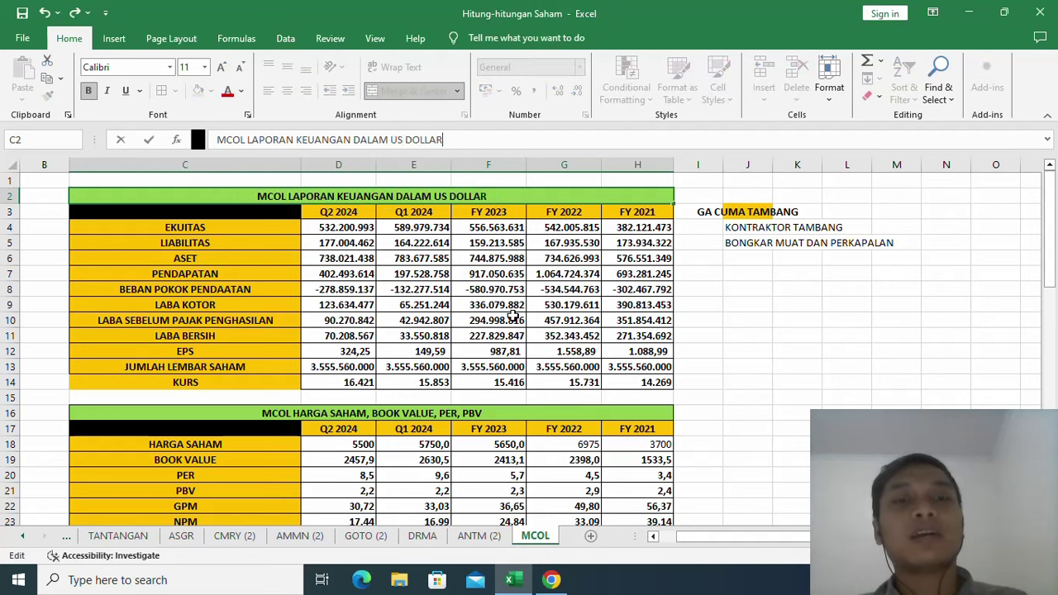
click(513, 318)
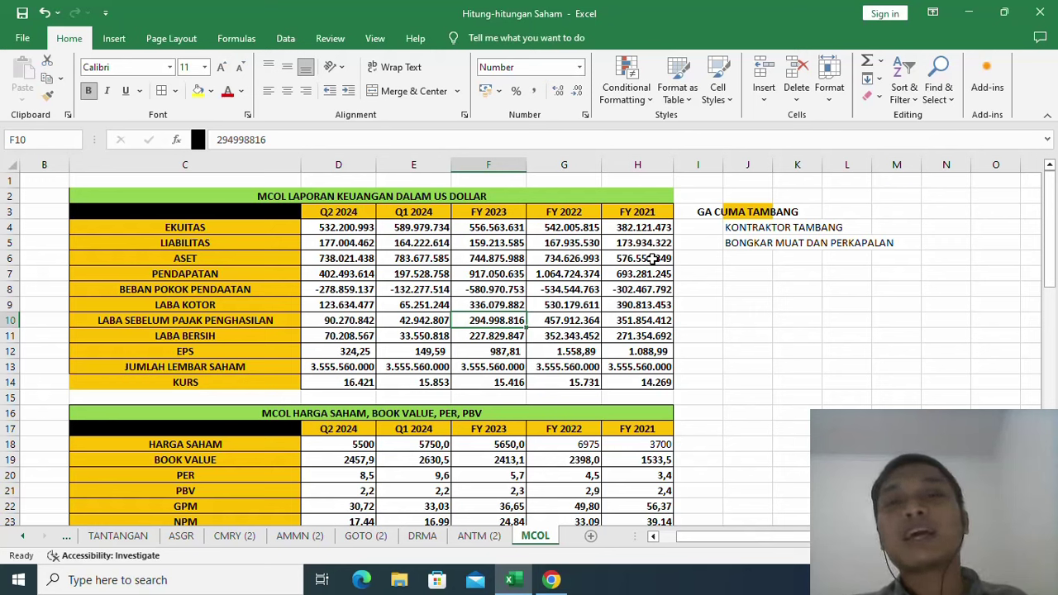
Enter 7% in cell J7, below the notes on mining contracting and shipping
click(748, 272)
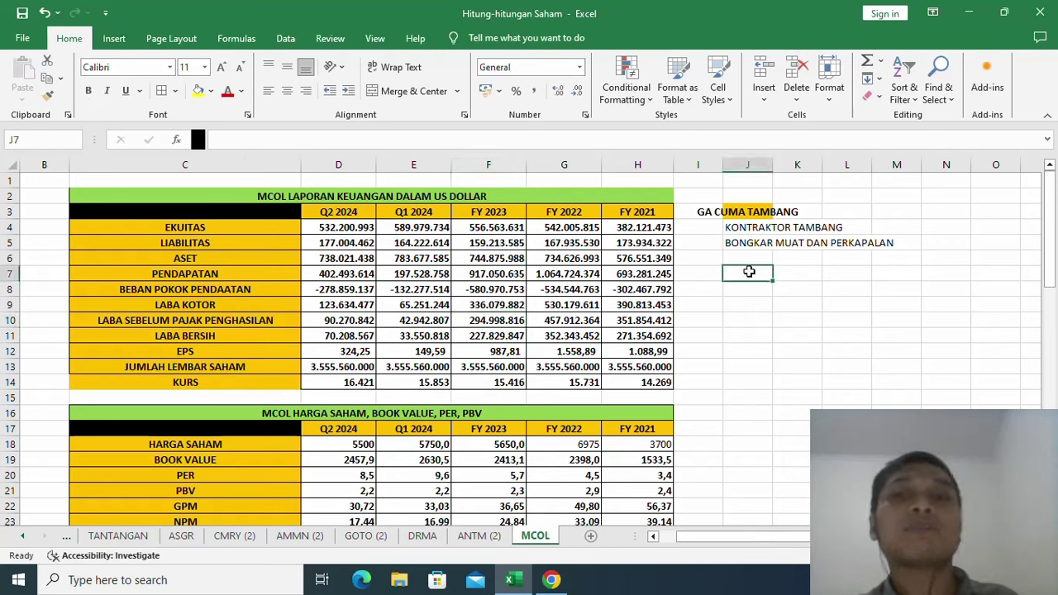
text(7%)
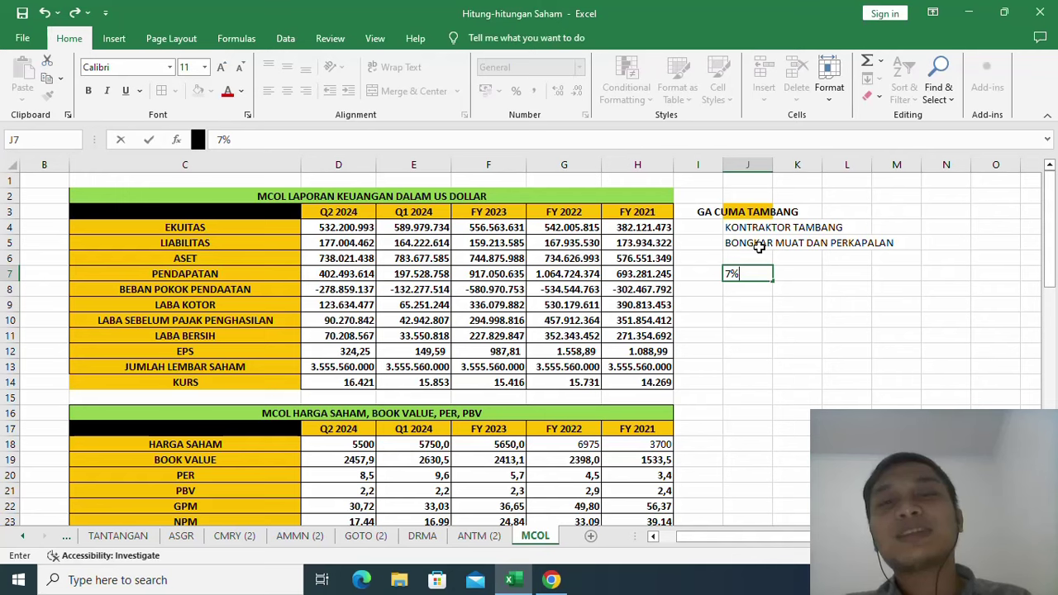
scroll(759, 246, down, 1)
scroll(759, 240, up, 1)
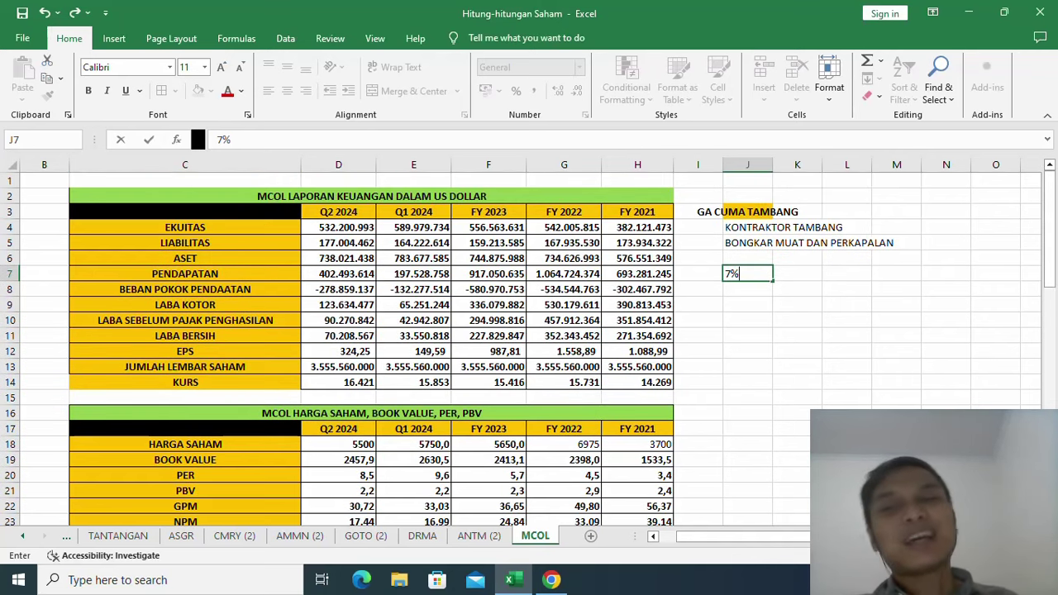
scroll(509, 350, right, 1)
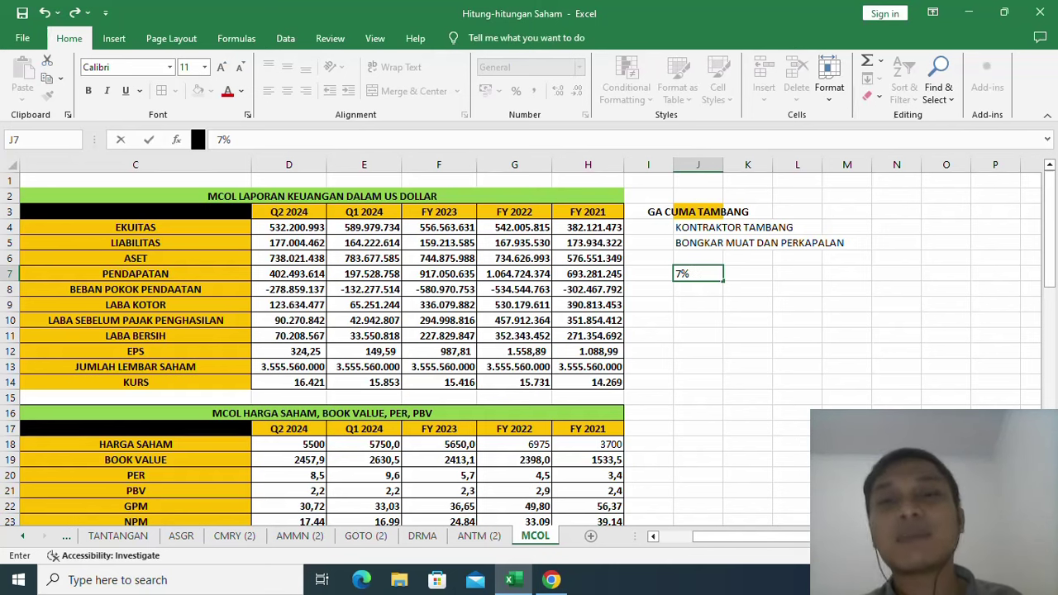
scroll(725, 354, down, 2)
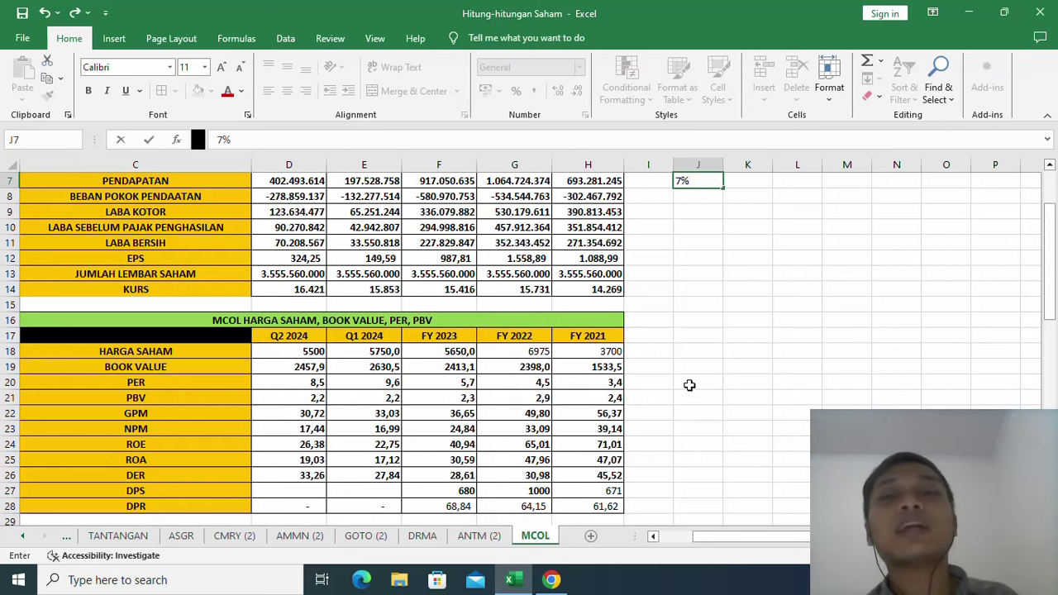
scroll(690, 383, up, 2)
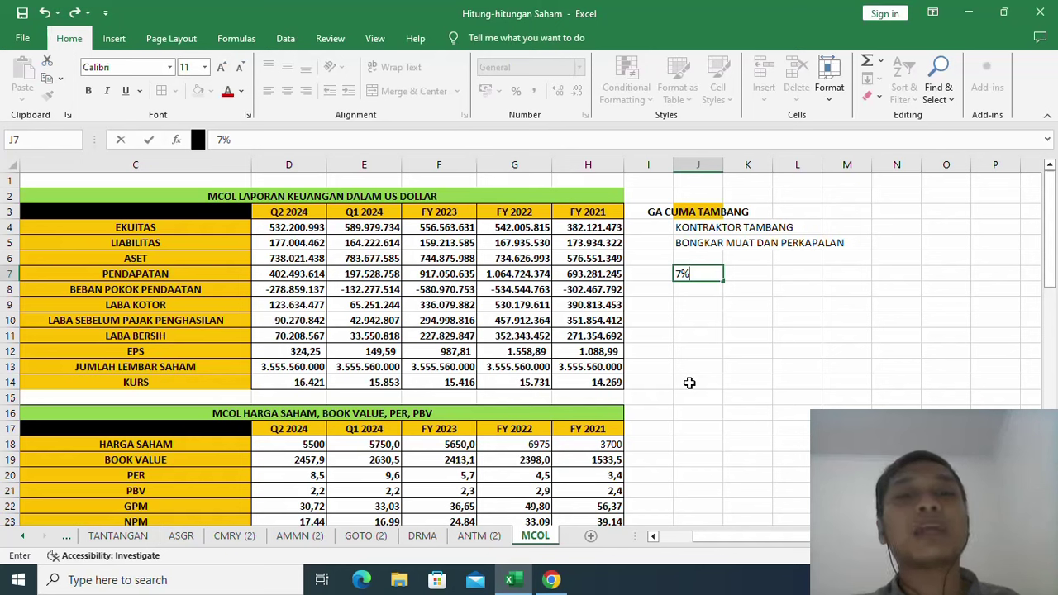
click(705, 319)
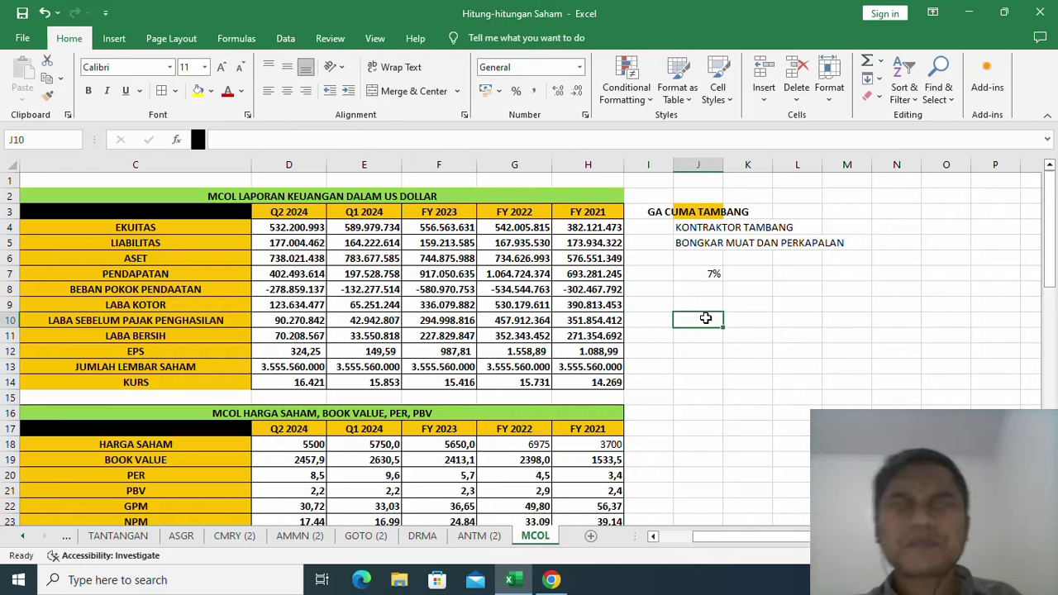
Check the Q2 2024 EPS formula, then enter 600 in cell J9 with the label "EPS" in K9
click(302, 351)
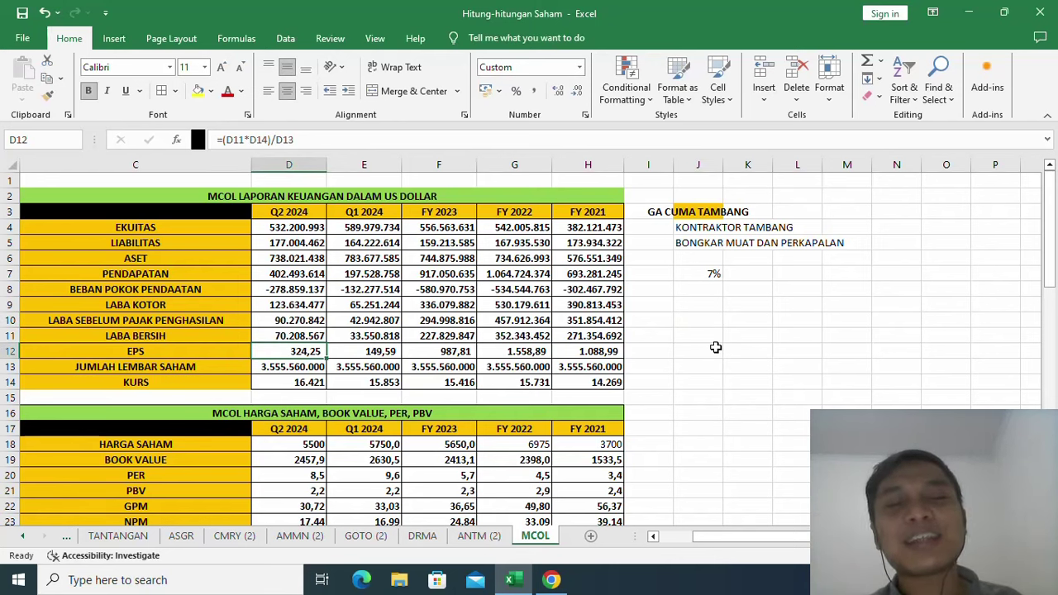
click(713, 307)
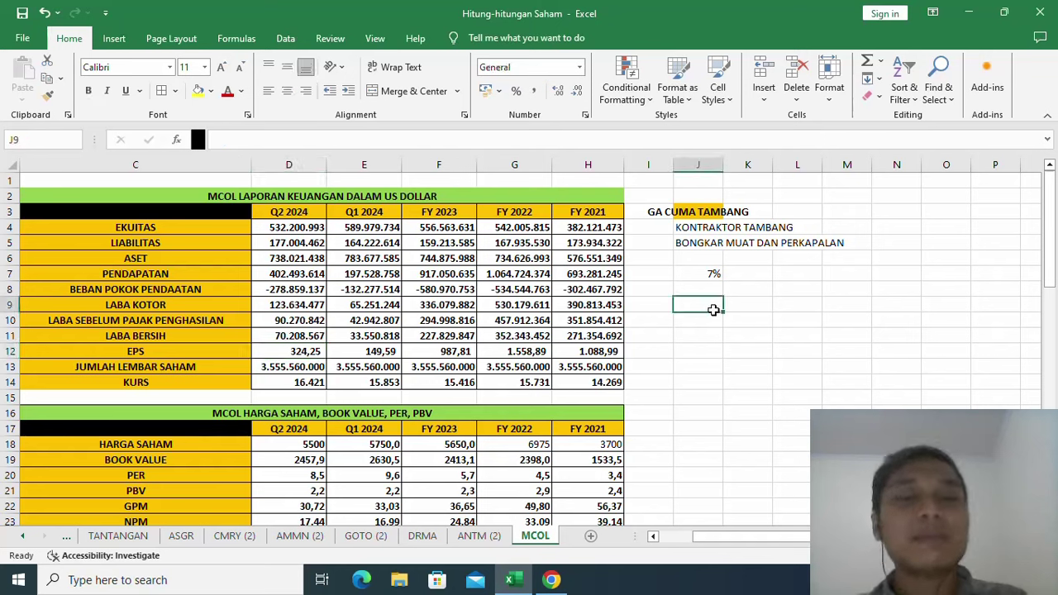
text(600)
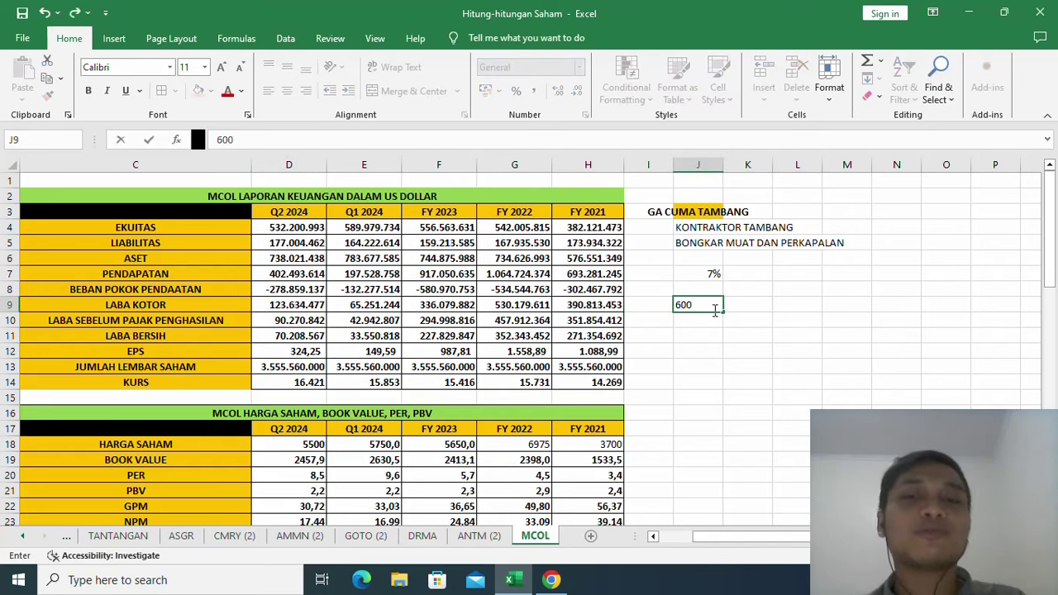
key(Tab)
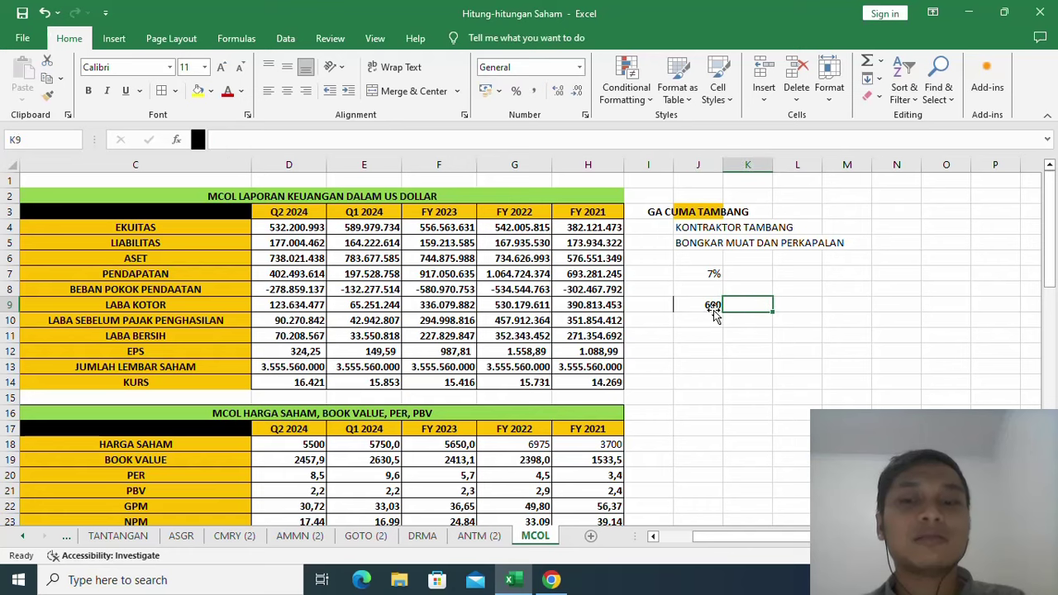
text(=)
Switch to the Trading Economics coal price chart in Chrome, view its 5-year, 10-year and 1-year ranges, and return to Excel
key(alt+Tab)
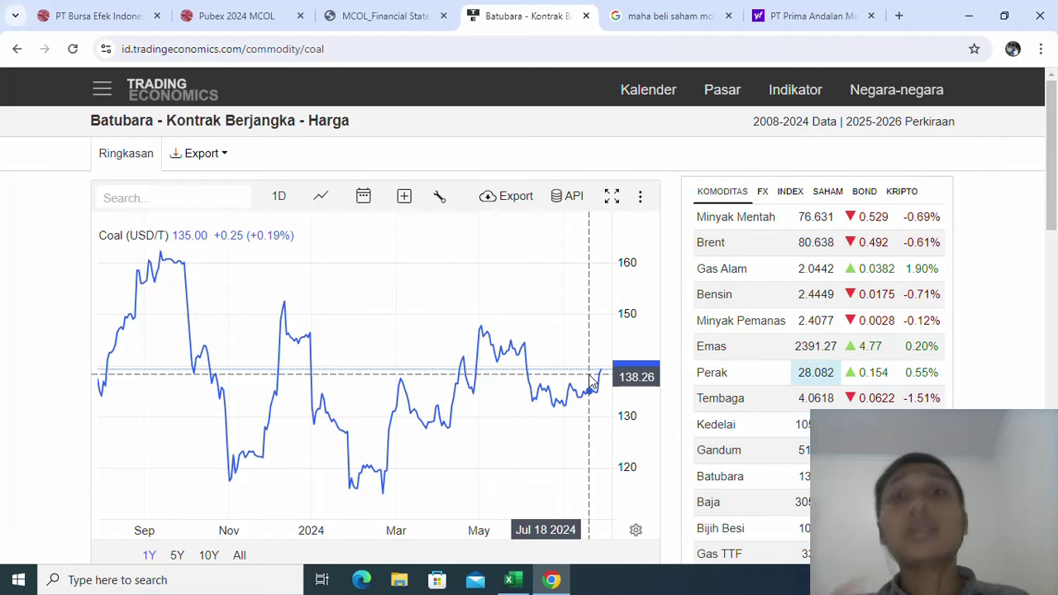
scroll(806, 378, down, 1)
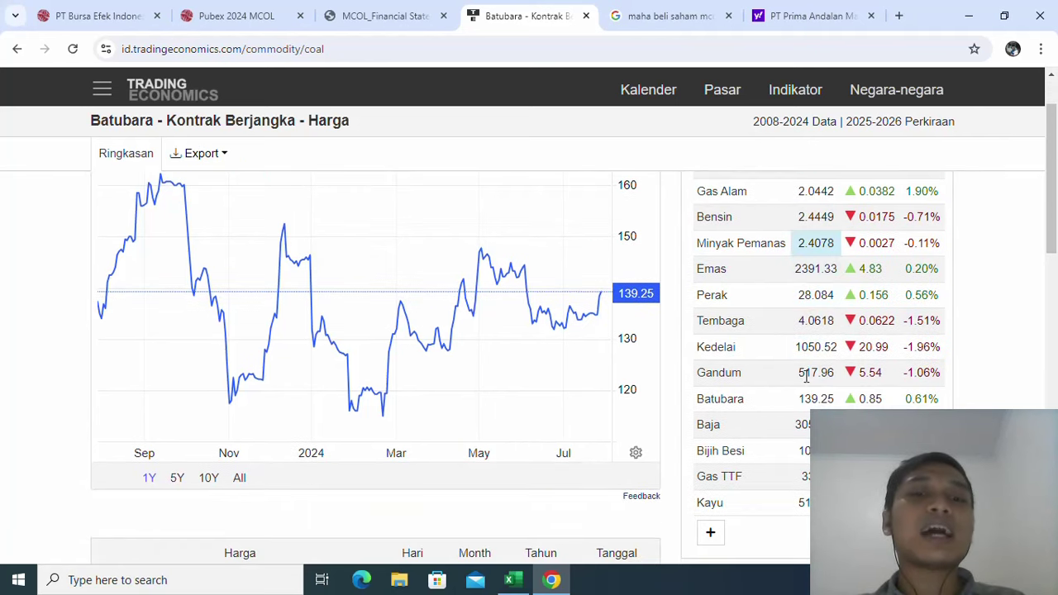
click(177, 489)
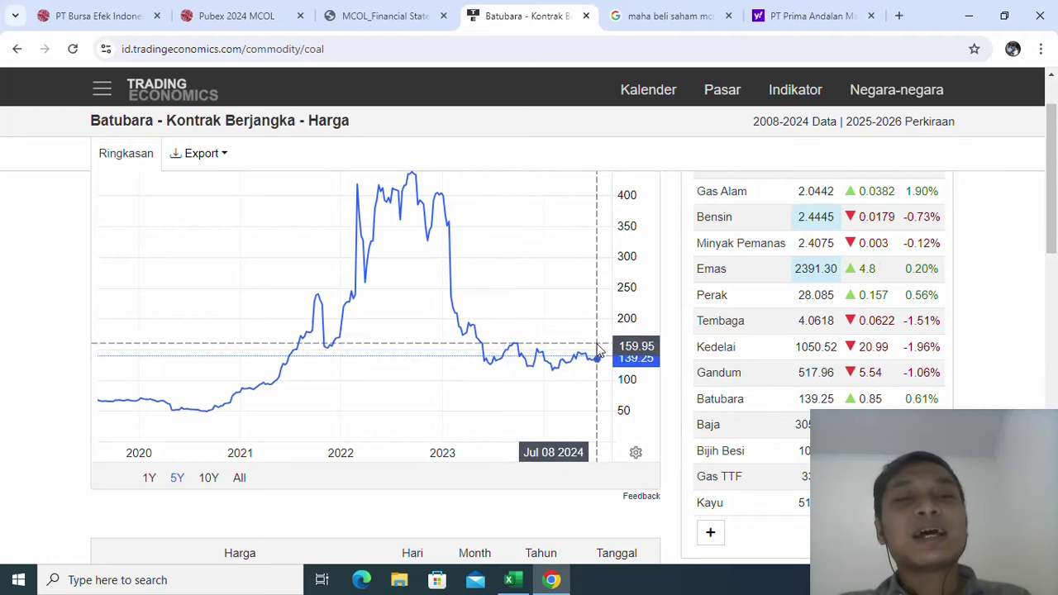
click(209, 479)
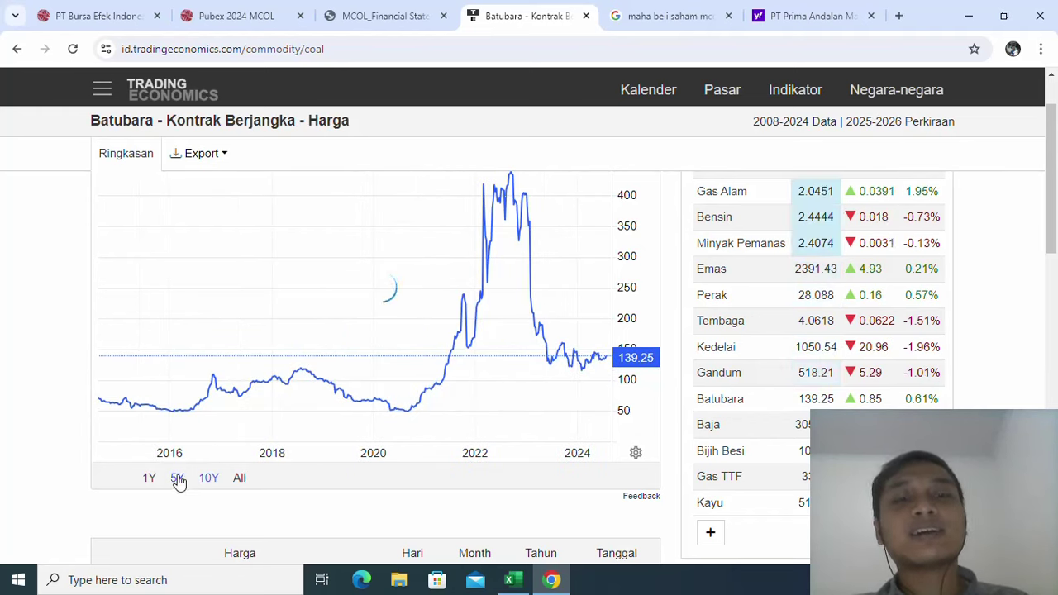
click(177, 479)
click(149, 478)
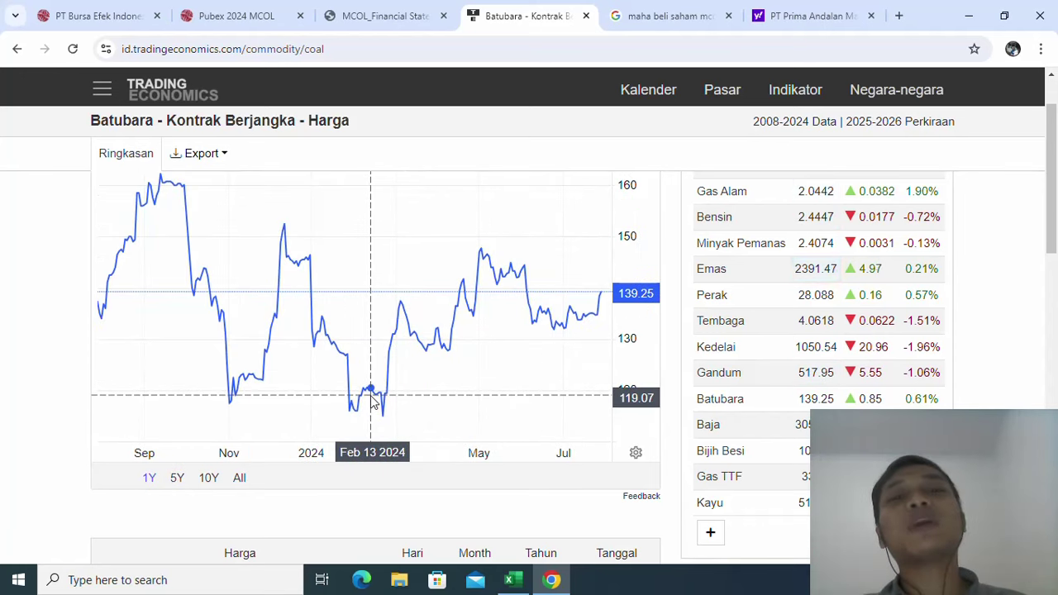
key(alt+Tab)
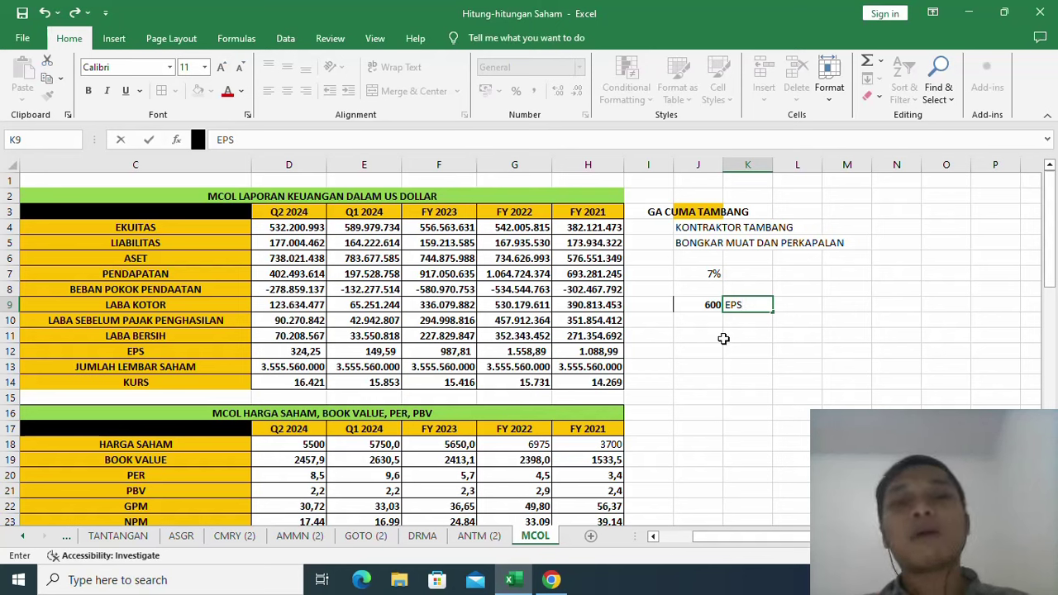
Switch to Chrome to recheck the 1-year coal price chart against the EPS estimate, and return to Excel
key(alt+Tab)
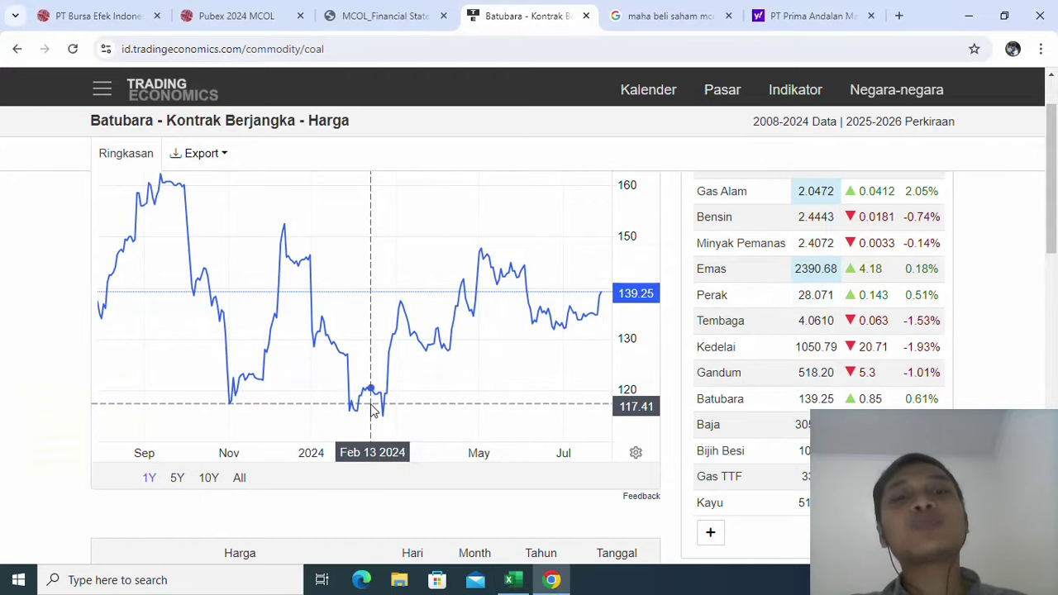
key(alt+Tab)
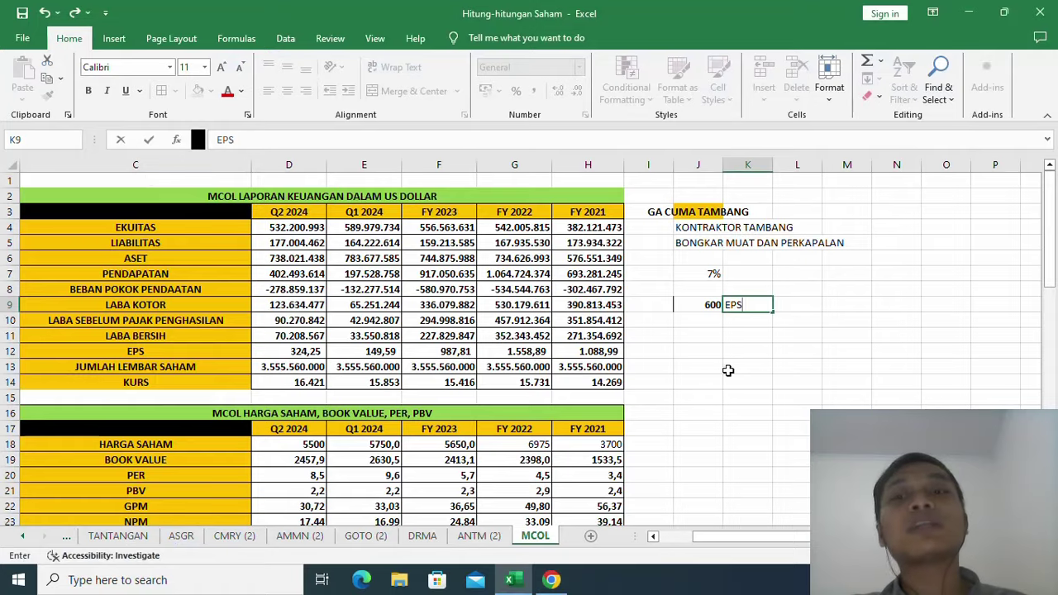
key(alt+Tab)
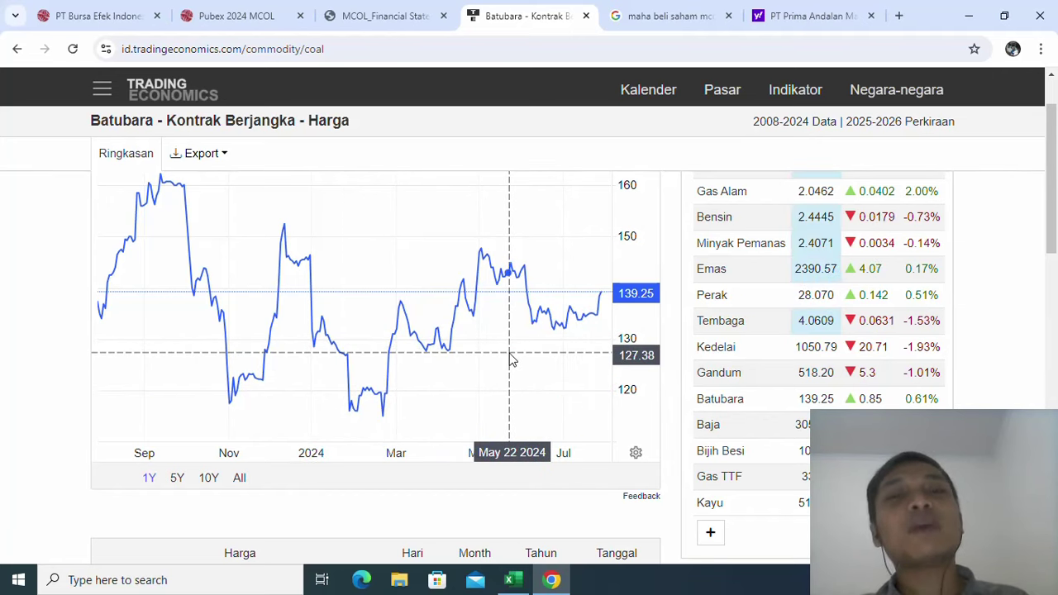
key(alt+Tab)
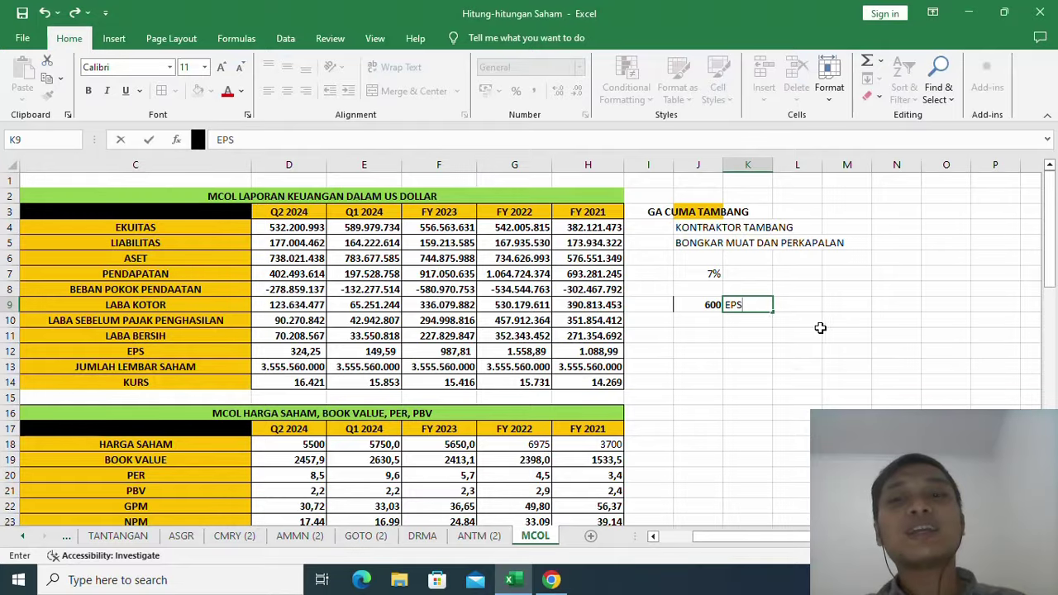
click(760, 333)
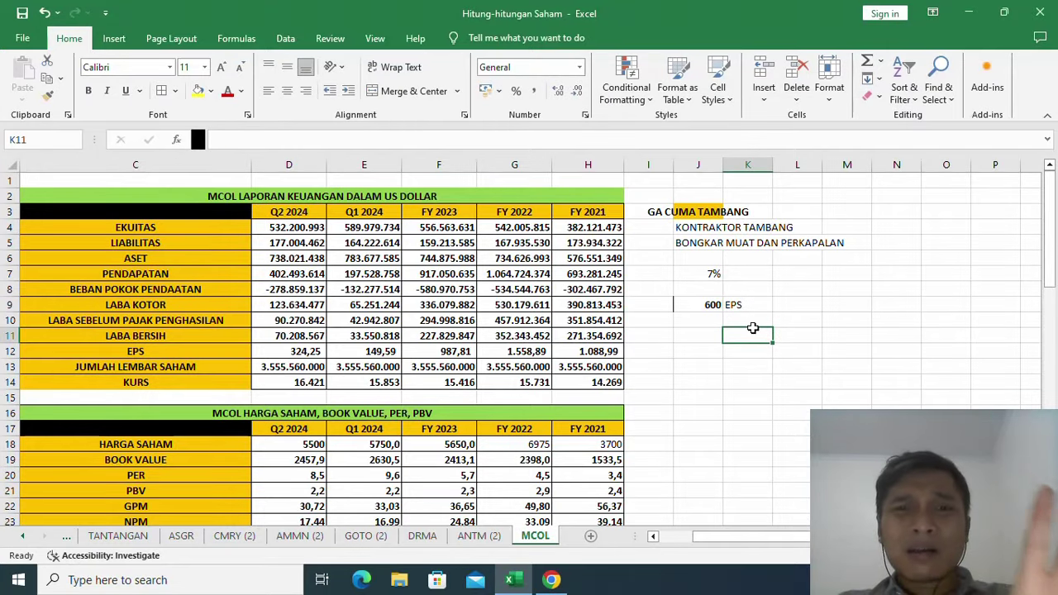
Enter 60% in cell J10 below the EPS estimate, with the label "DPR" in K10
click(704, 302)
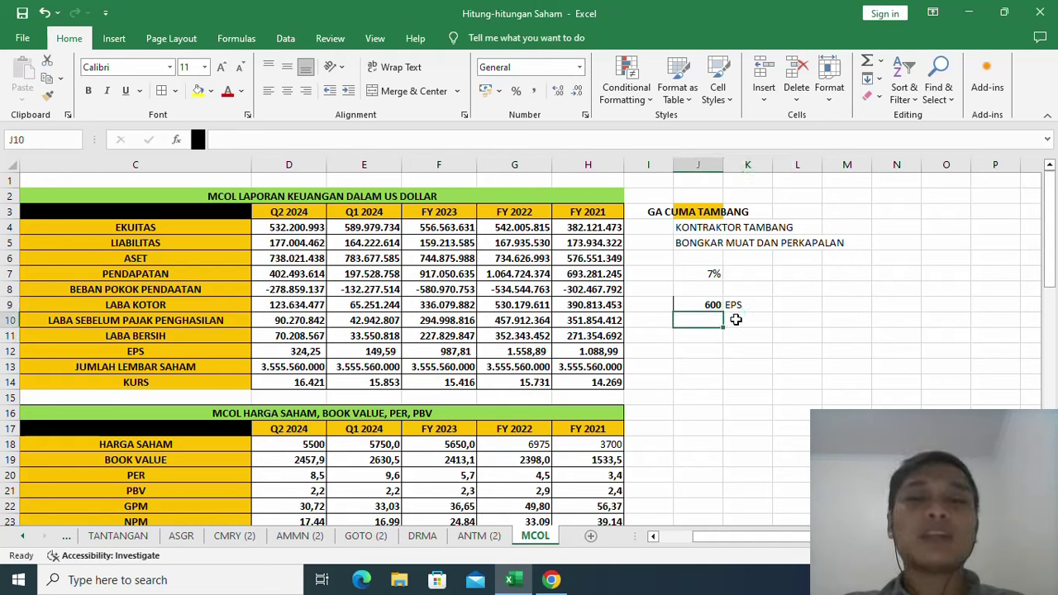
double_click(738, 319)
text(DPS)
key(shift+Tab)
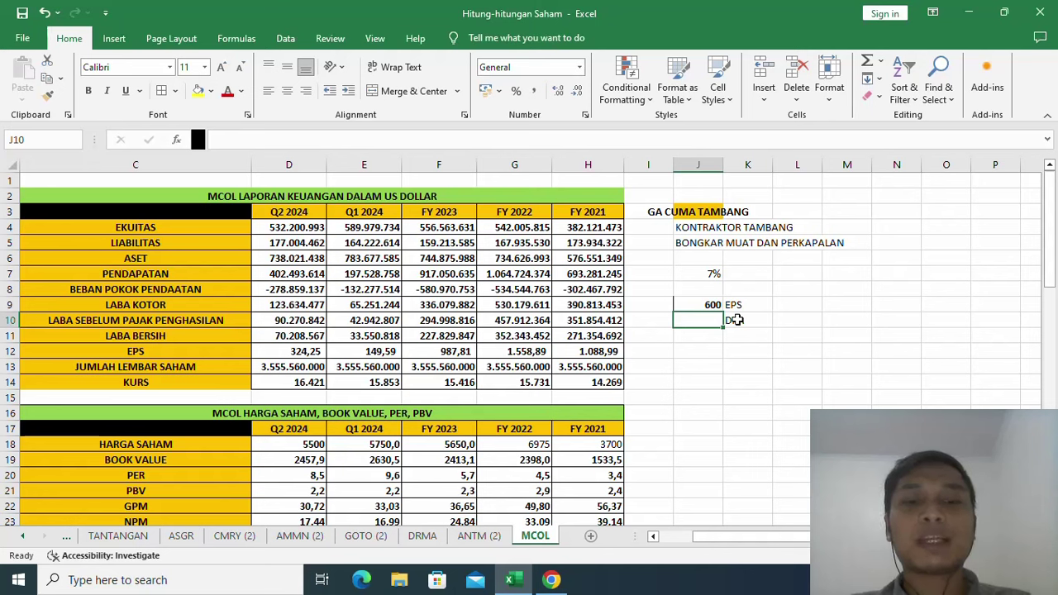
text(60)
key(Return)
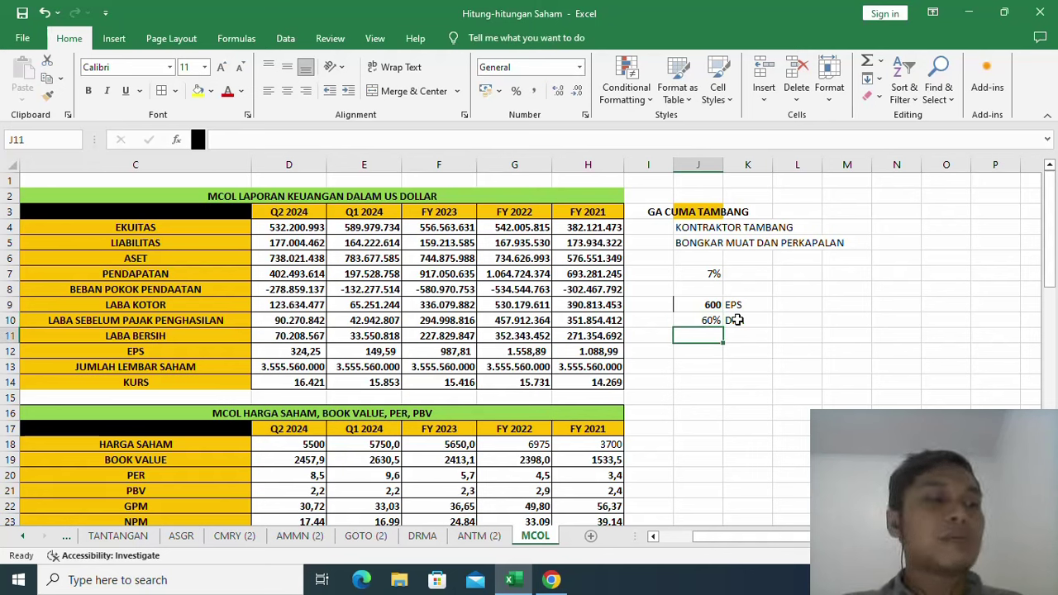
Enter 360 in cell J11 with the label "DPS" in K11
click(747, 336)
text(DPS)
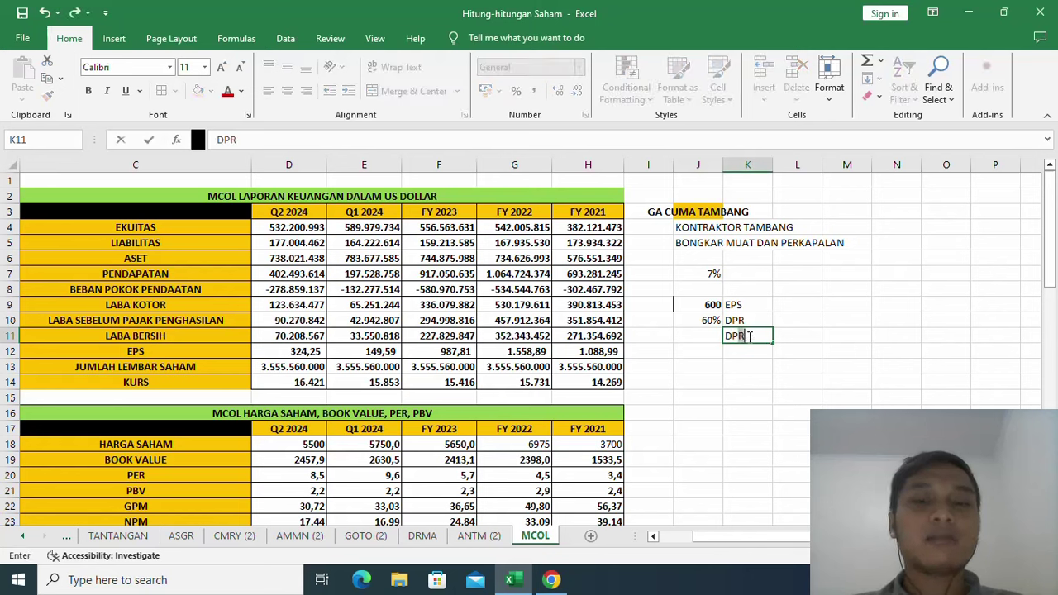
key(shift+Tab)
text(3)
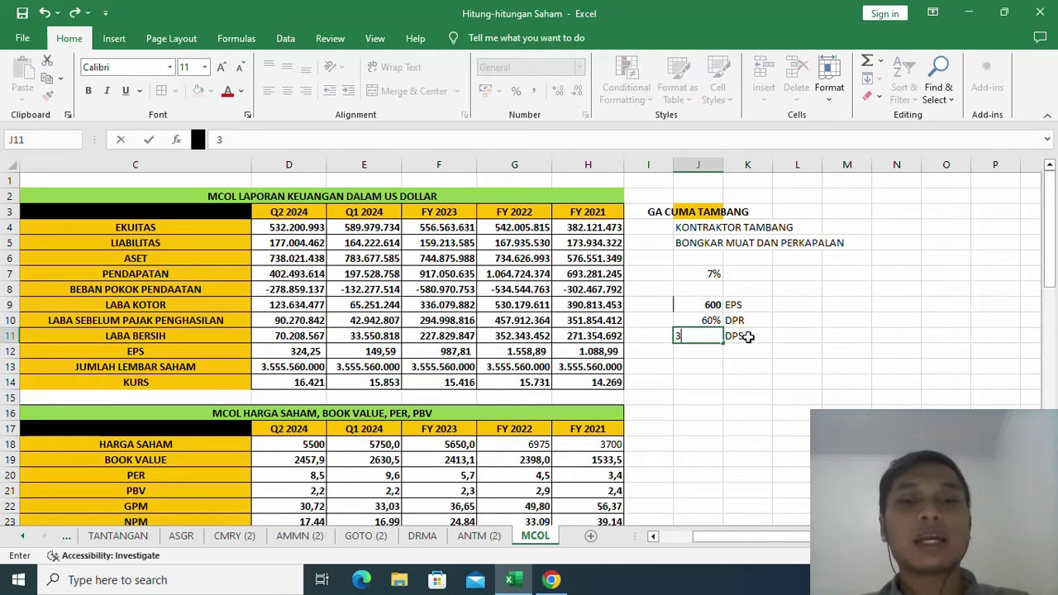
key(Return)
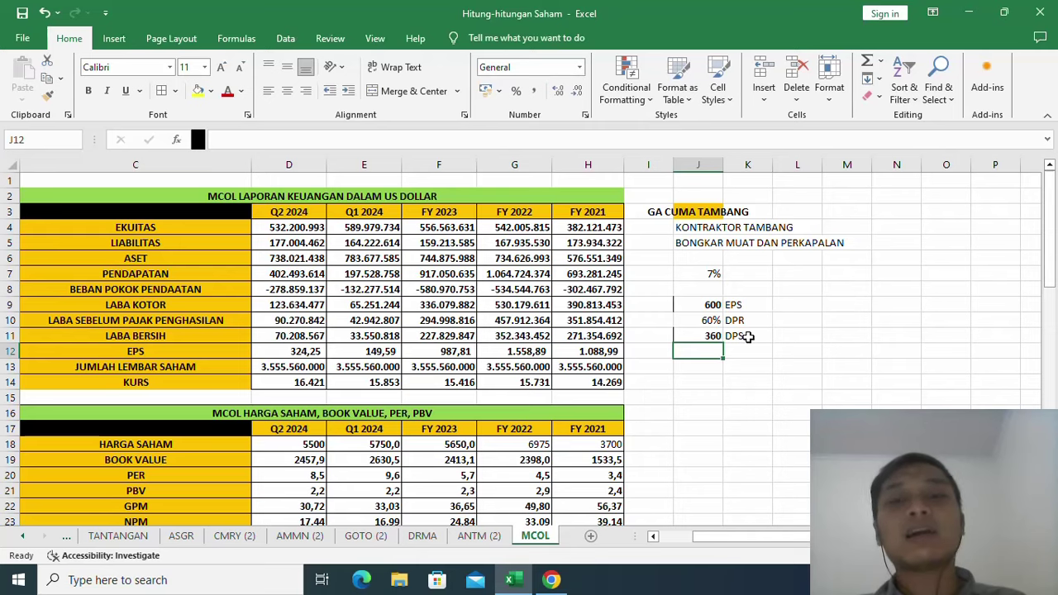
Check MCOL's share price on Yahoo Finance in Chrome, return to Excel and enter 6,5% in cell J12
key(alt+Tab)
click(796, 15)
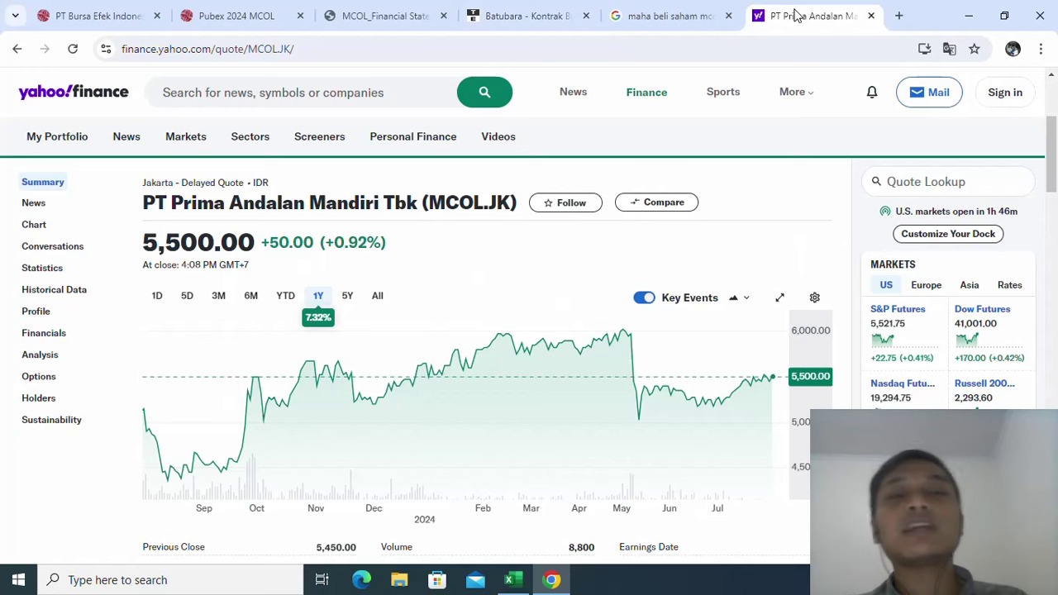
key(alt+Tab)
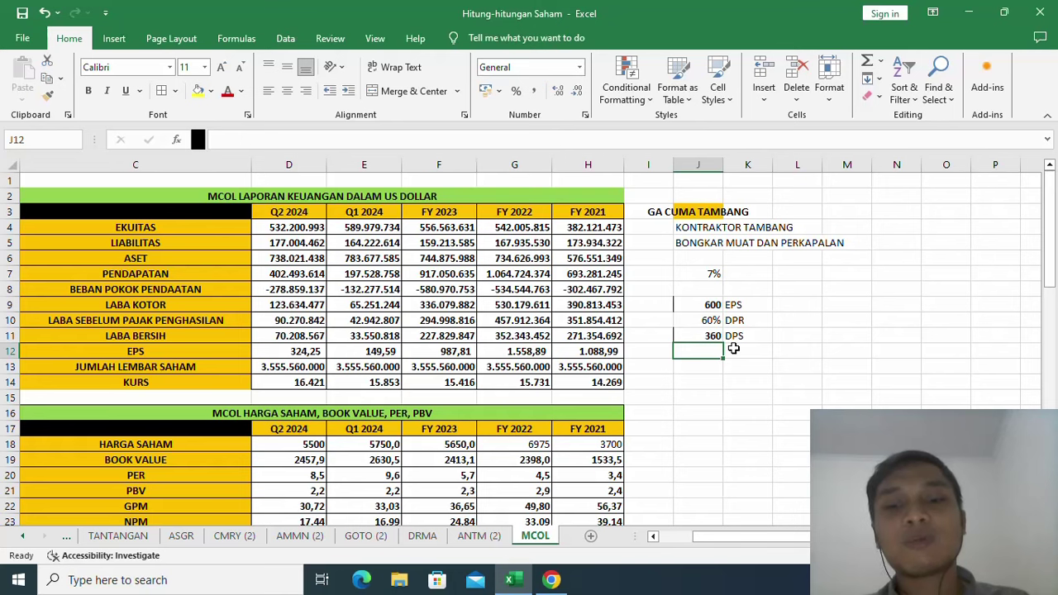
text(6,)
text(50%)
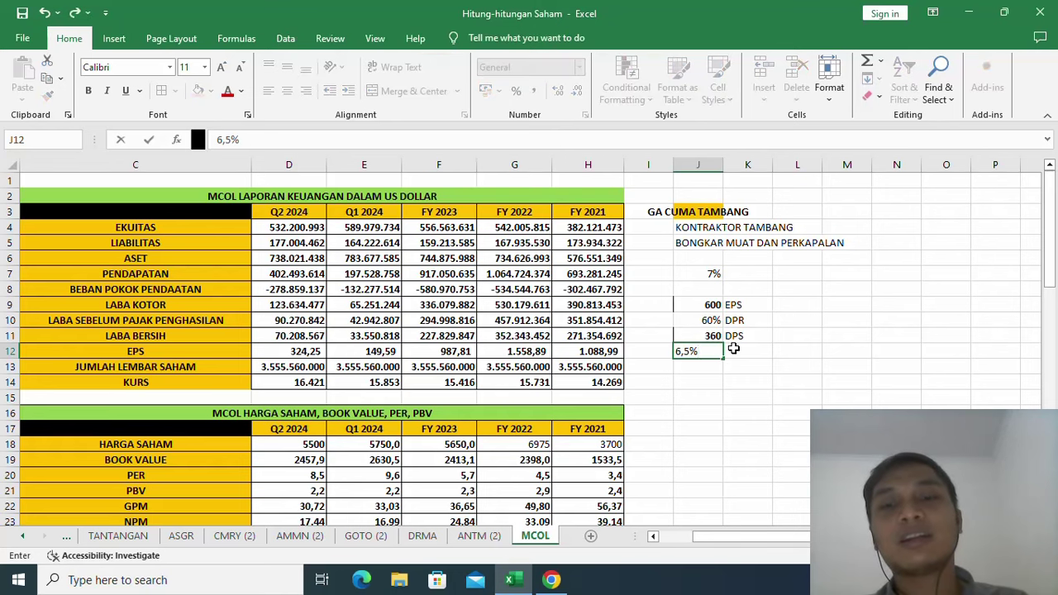
click(733, 349)
Review the DPS and DPR history in the ratio table, then label the 6,50% value "DY" in K12
scroll(769, 413, down, 4)
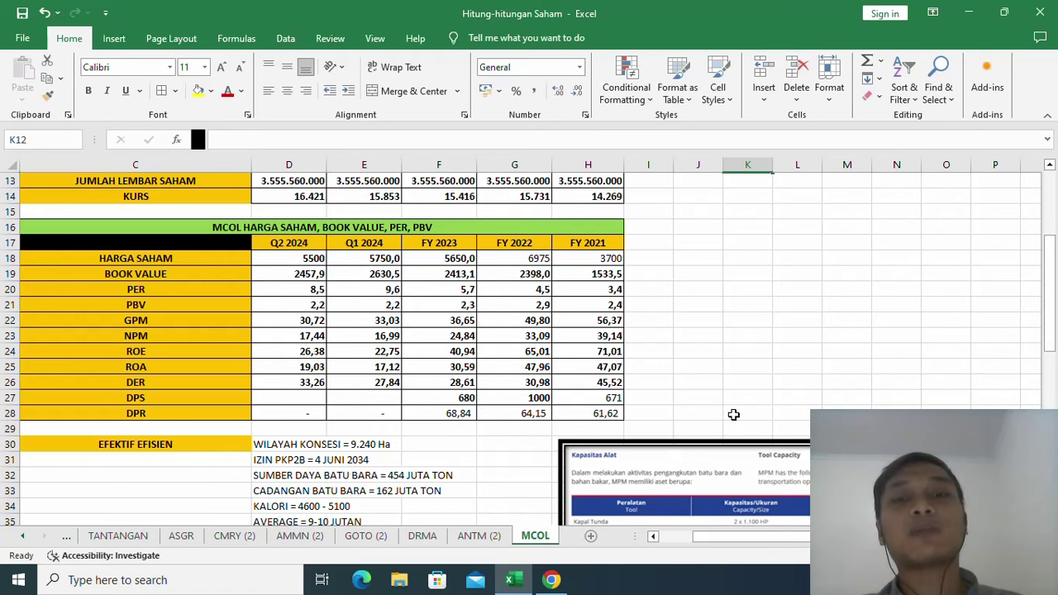
scroll(604, 408, up, 1)
scroll(715, 387, up, 2)
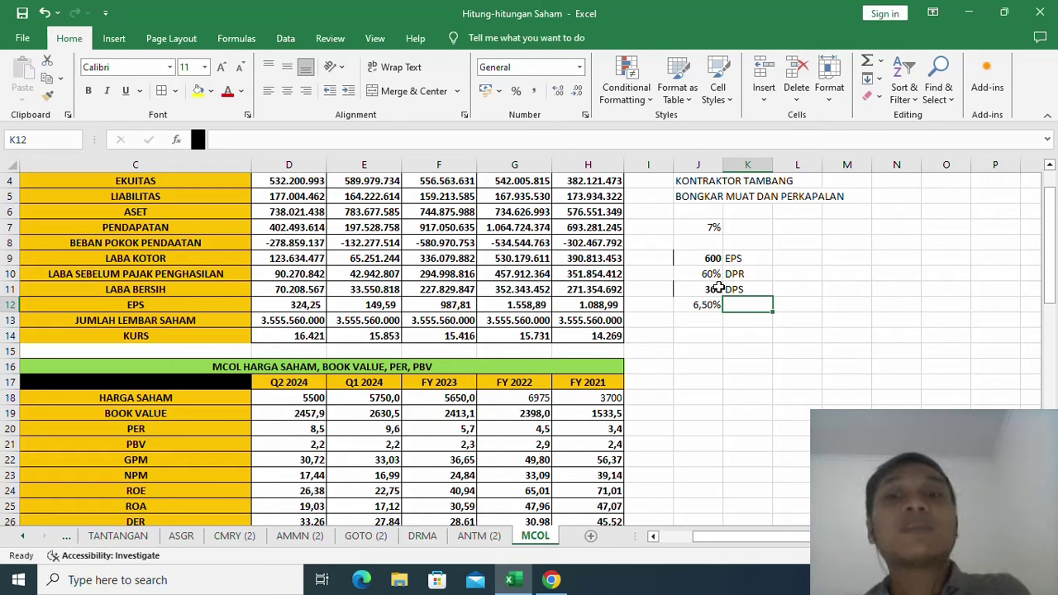
scroll(819, 324, right, 2)
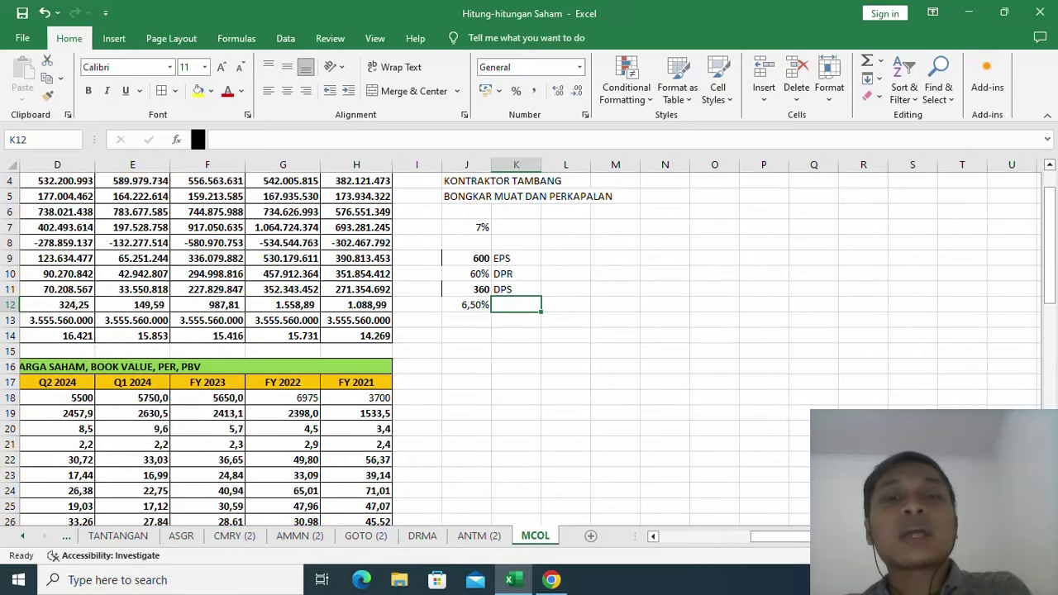
click(481, 290)
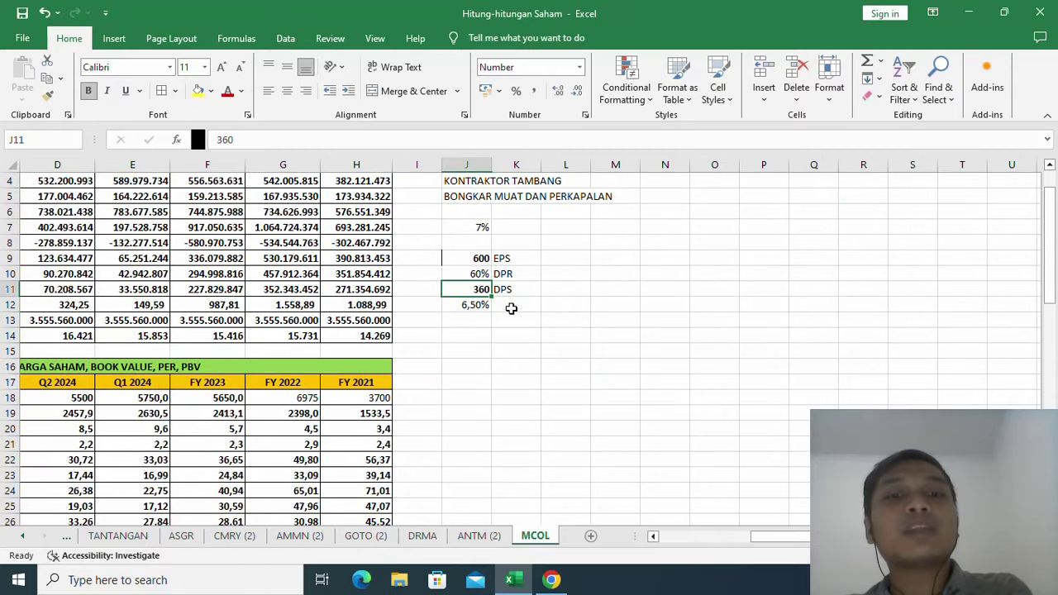
click(510, 306)
text(DY)
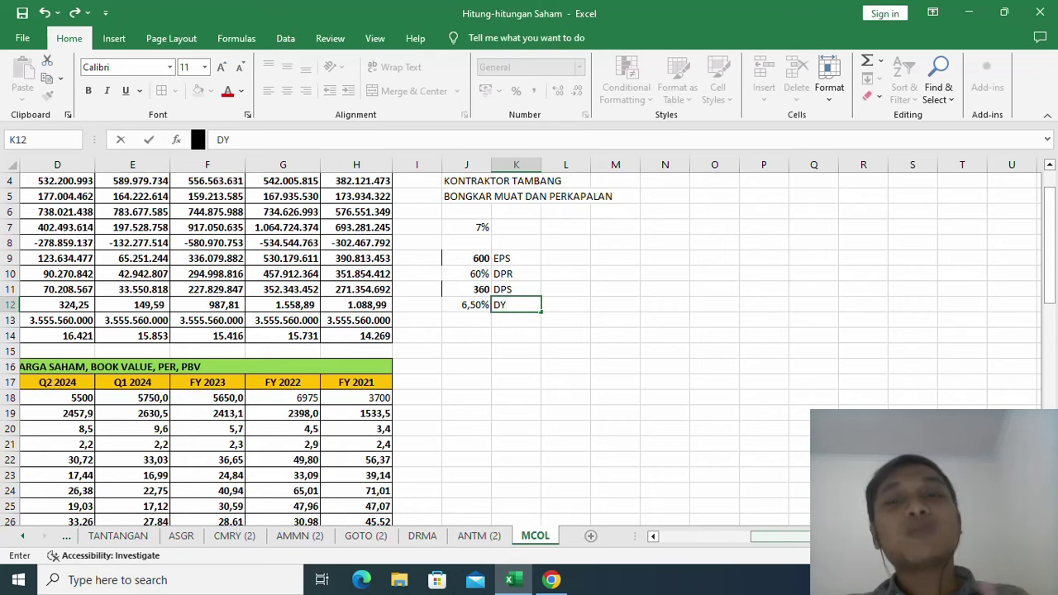
Examine the Served Markets table of export countries further down the sheet, and return to the dividend estimates
scroll(476, 398, left, 3)
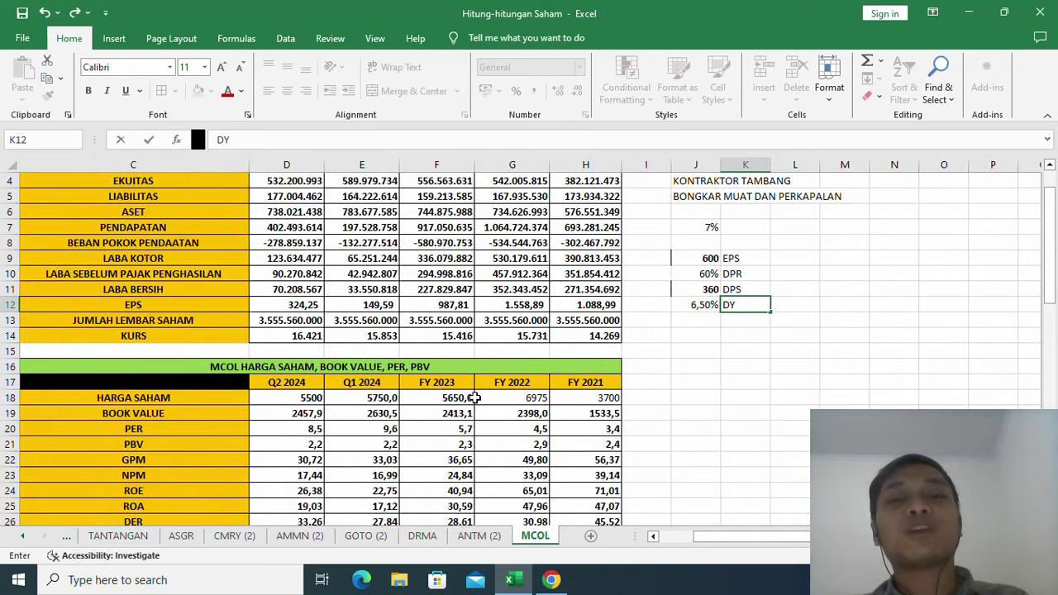
scroll(476, 398, down, 6)
scroll(475, 398, down, 4)
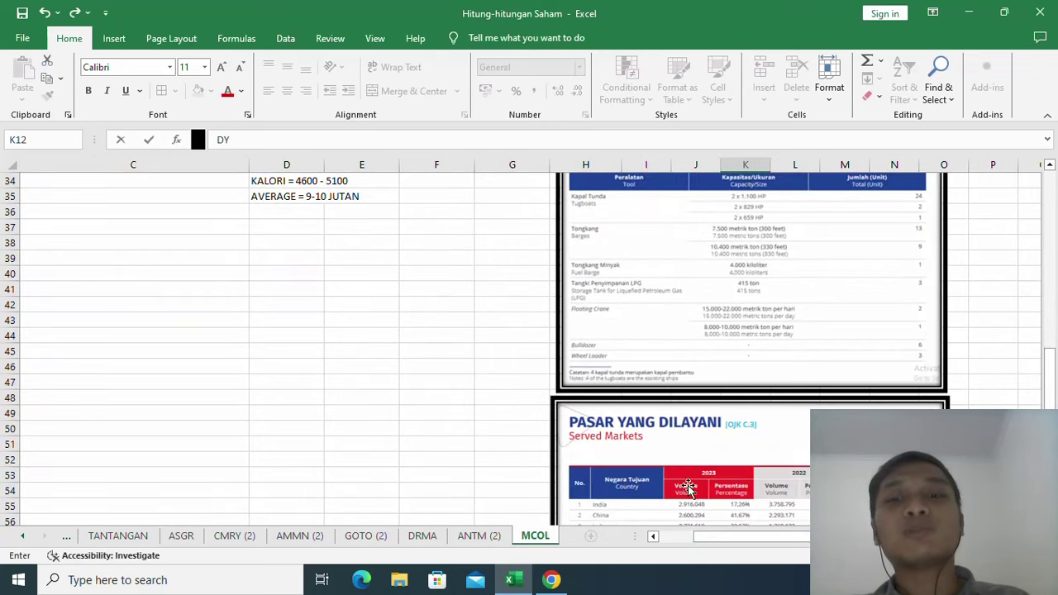
scroll(686, 484, down, 3)
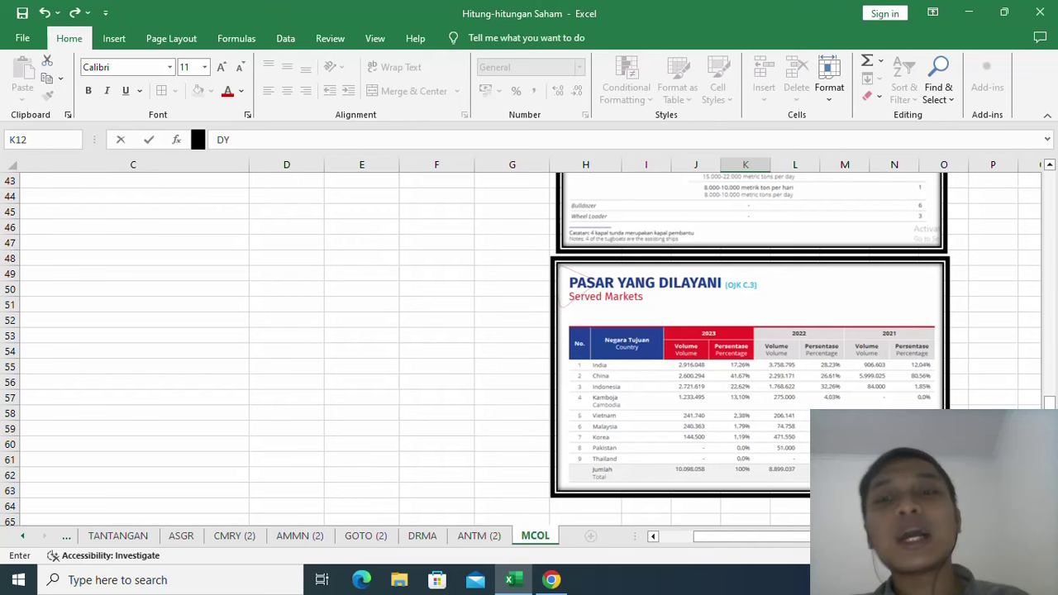
click(1024, 398)
ctrl+scroll(1024, 398, up, 3)
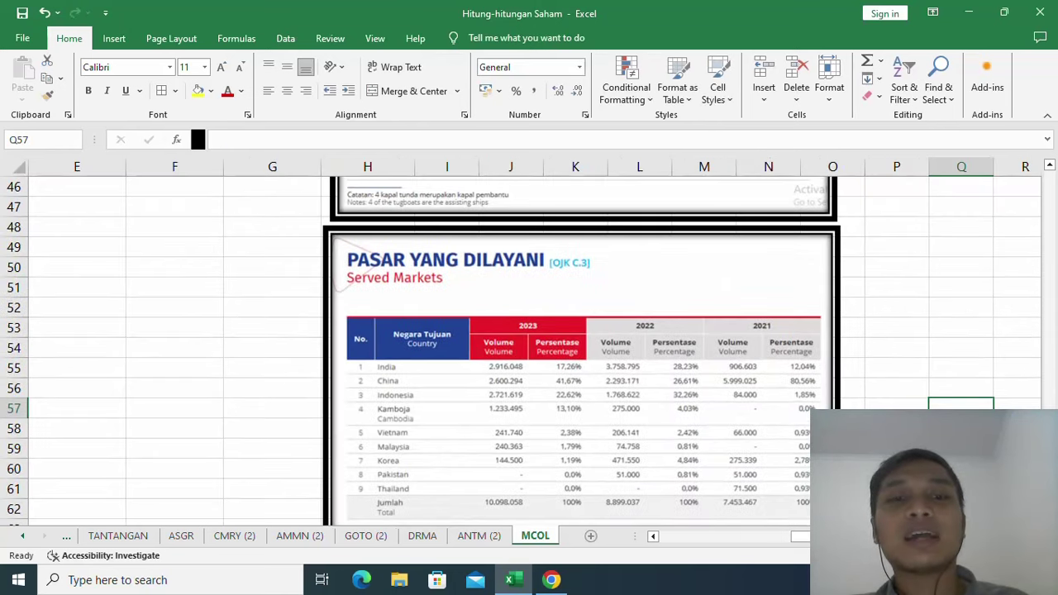
ctrl+scroll(611, 321, up, 1)
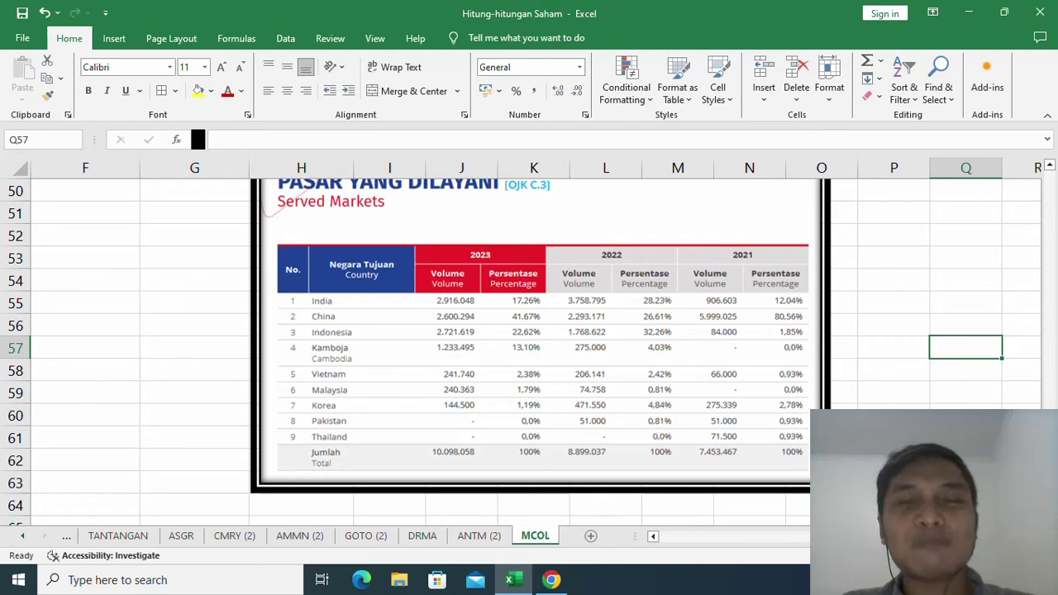
scroll(928, 368, up, 16)
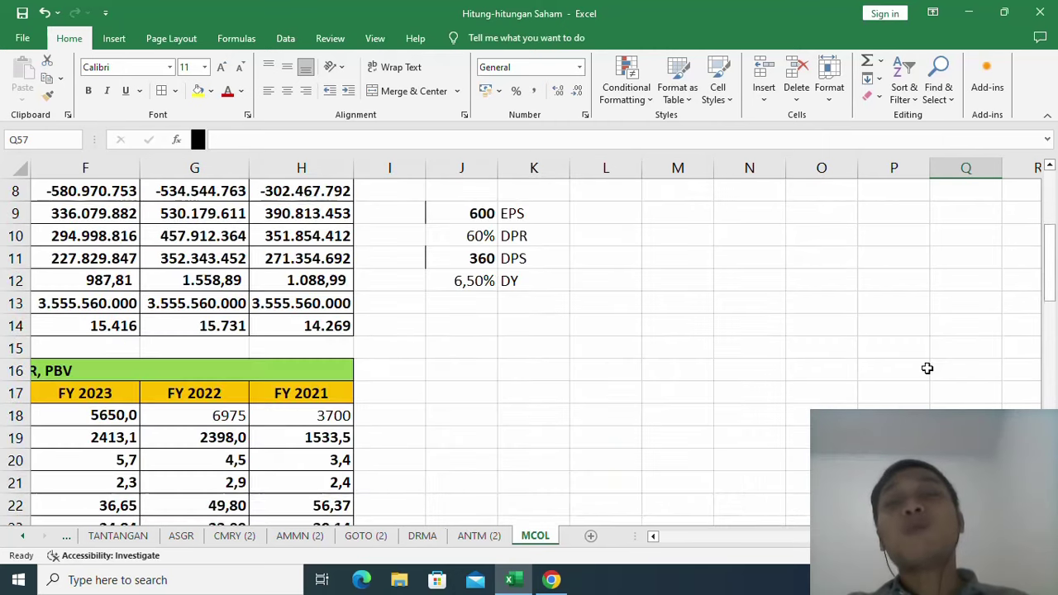
ctrl+scroll(928, 368, down, 1)
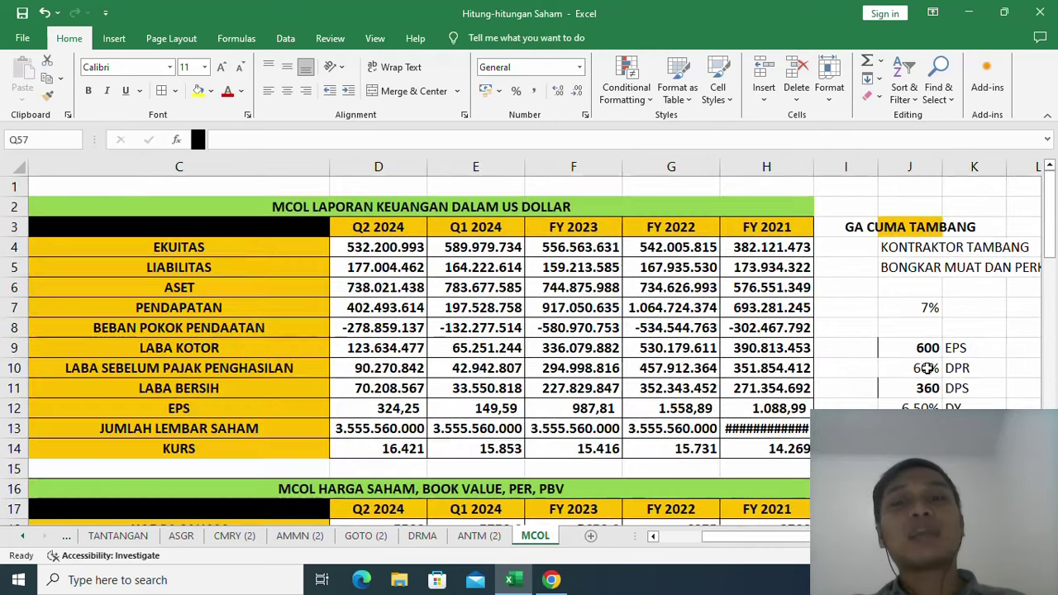
scroll(529, 347, right, 5)
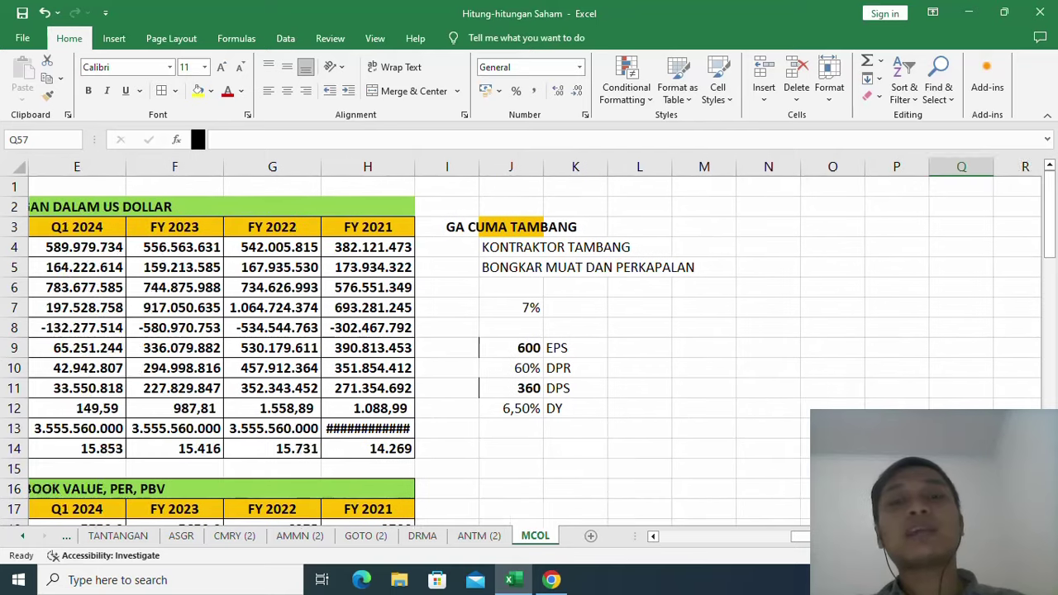
click(821, 366)
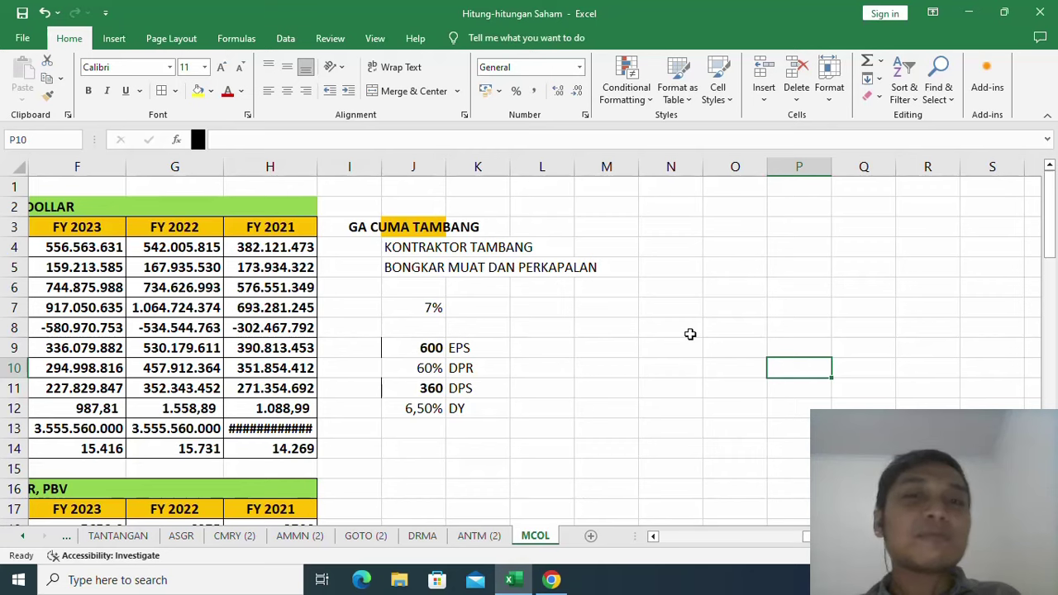
Compare MCOL's 1-year price chart on Yahoo Finance in Chrome with the dividend yield estimate in the Excel sheet
key(alt+Tab)
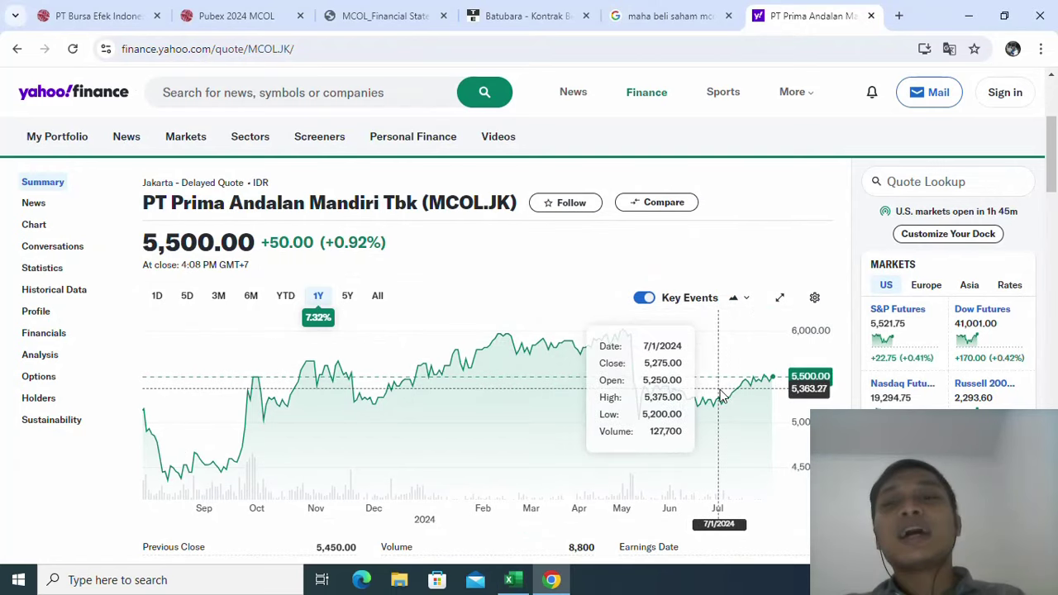
key(alt+Tab)
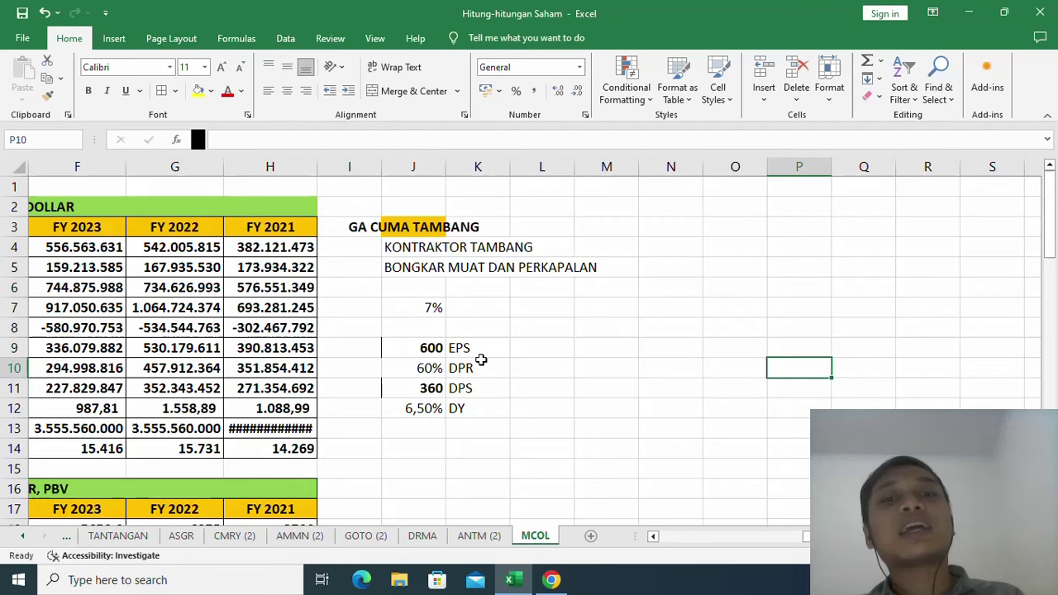
click(479, 408)
key(alt+Tab)
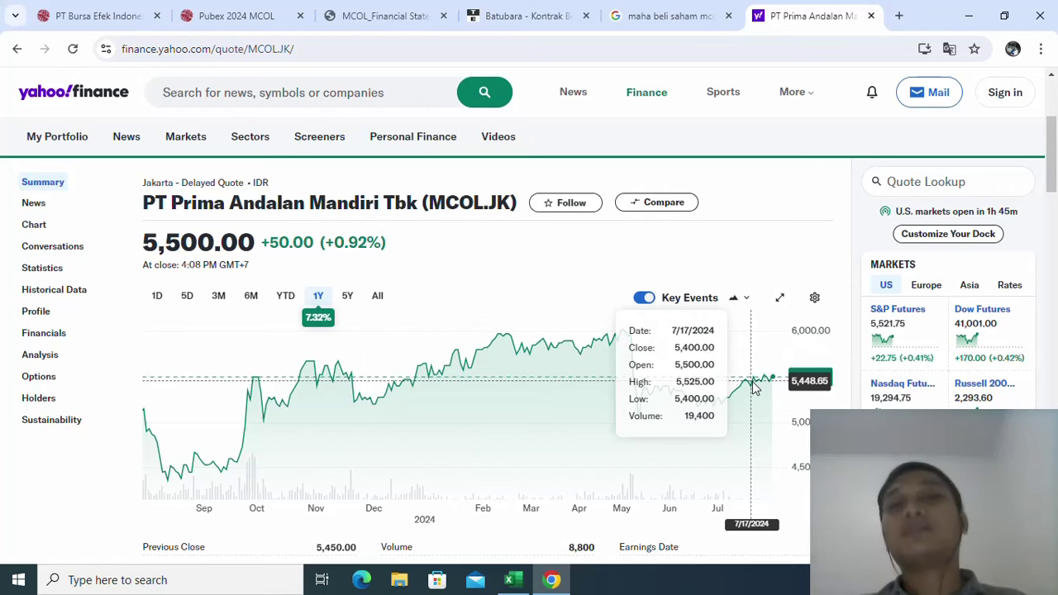
key(alt+Tab)
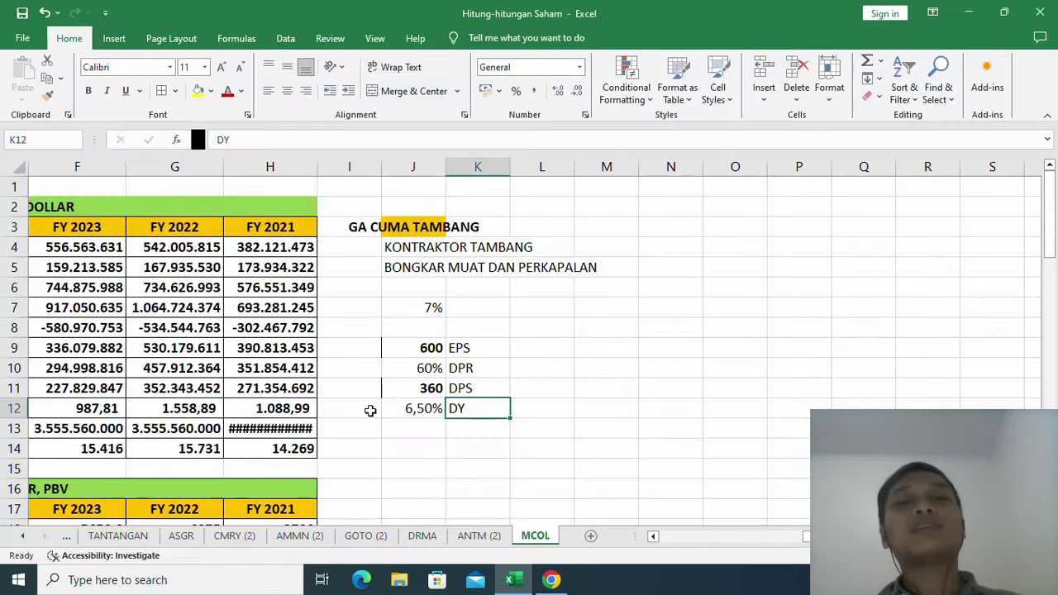
click(396, 407)
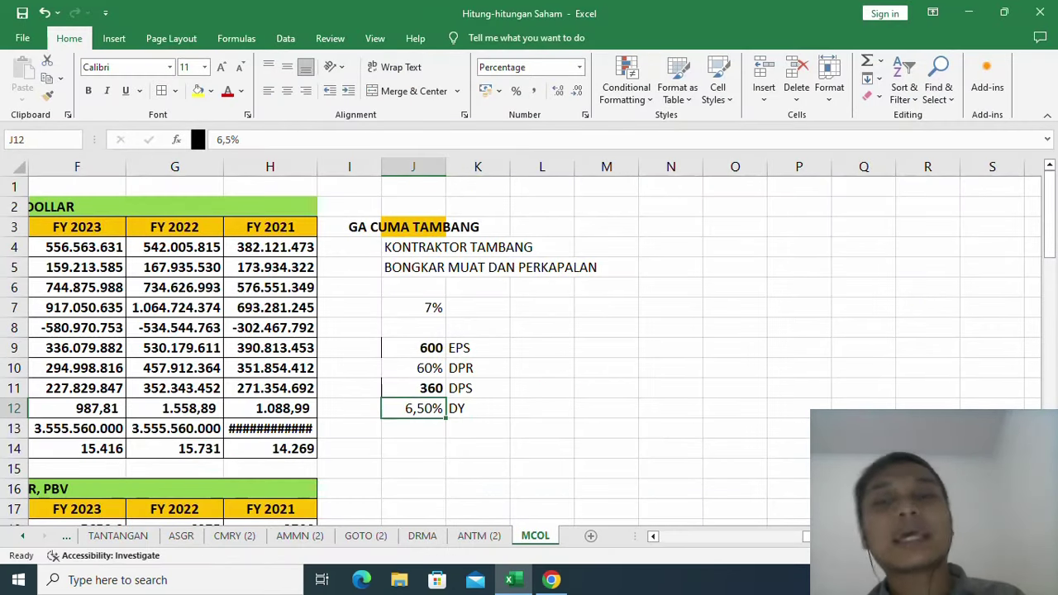
key(ctrl+F9)
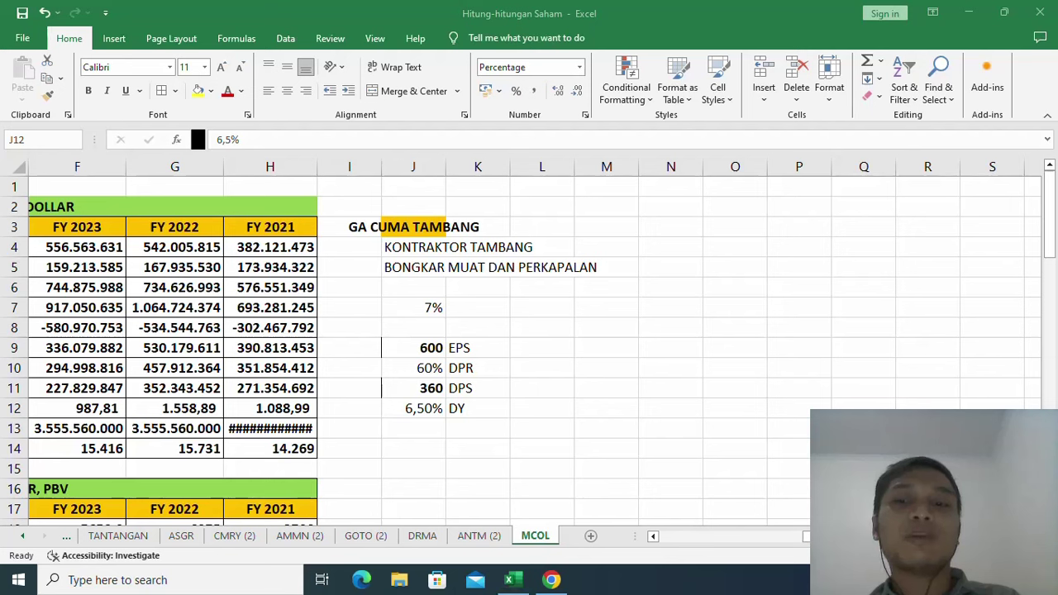